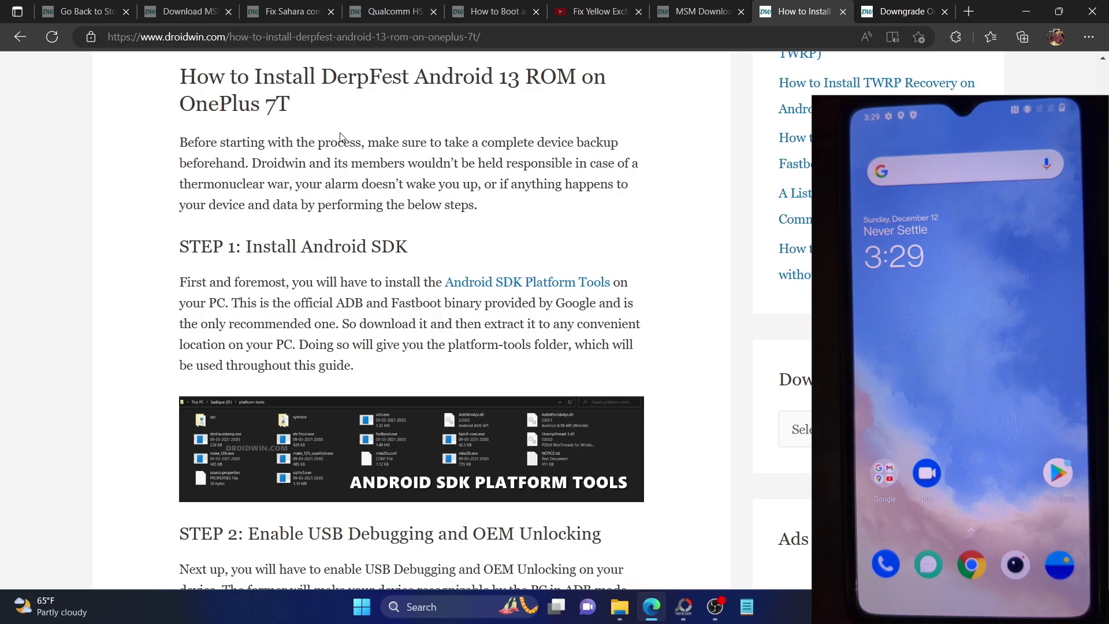
Step: Review the table of contents of the OnePlus 7/7T/7T Pro Android 12 to Android 11 downgrade guide
click(930, 7)
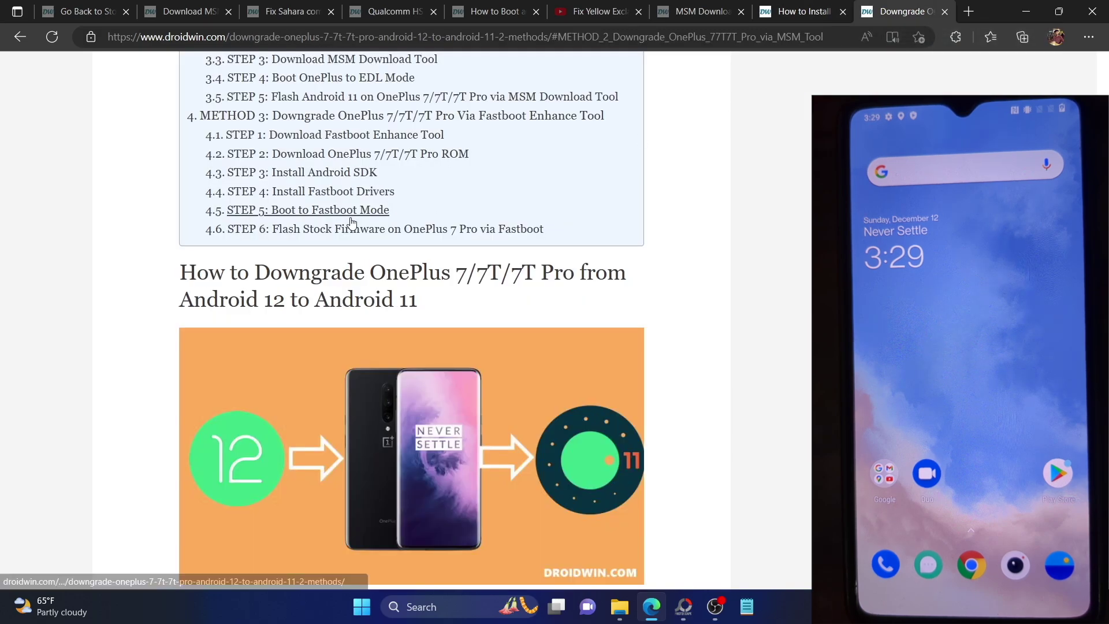
scroll(352, 223, up, 2)
scroll(351, 223, up, 6)
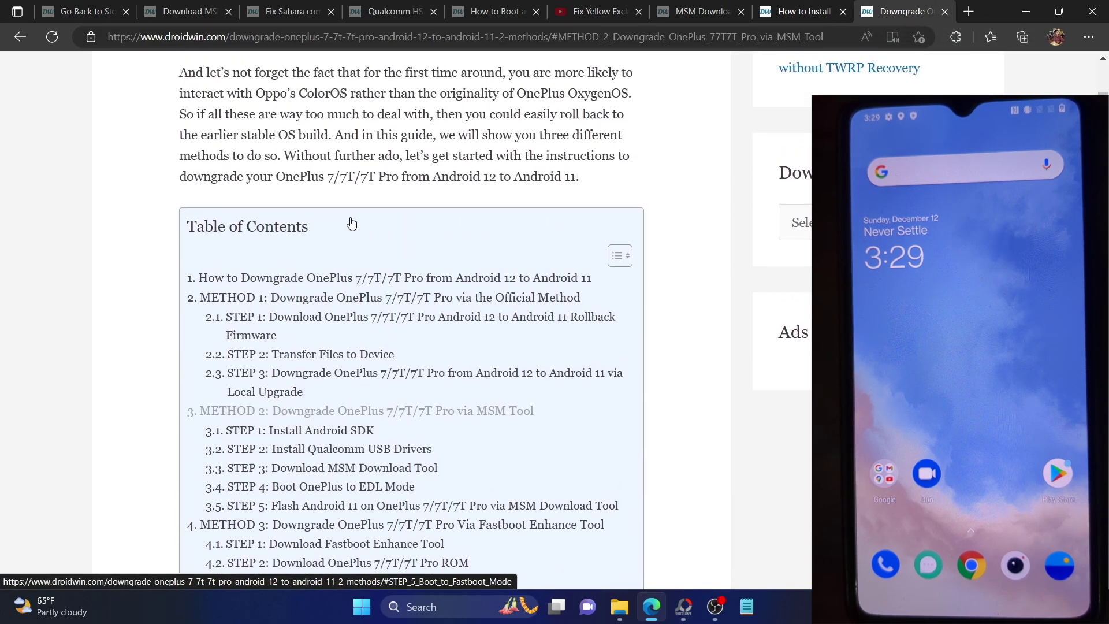
scroll(351, 223, down, 1)
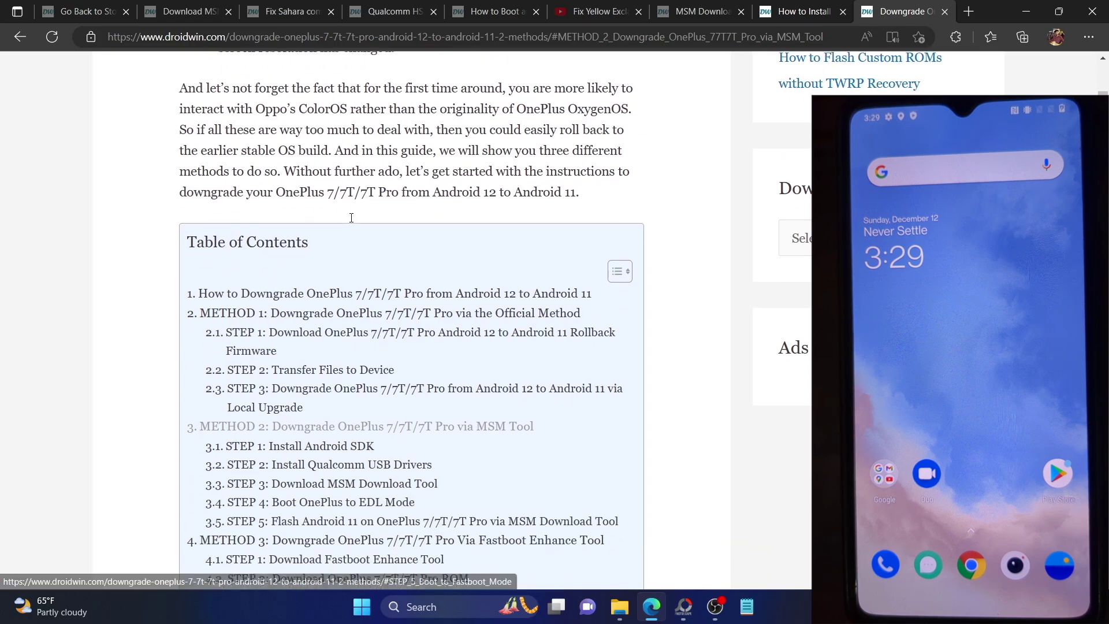
scroll(352, 222, down, 1)
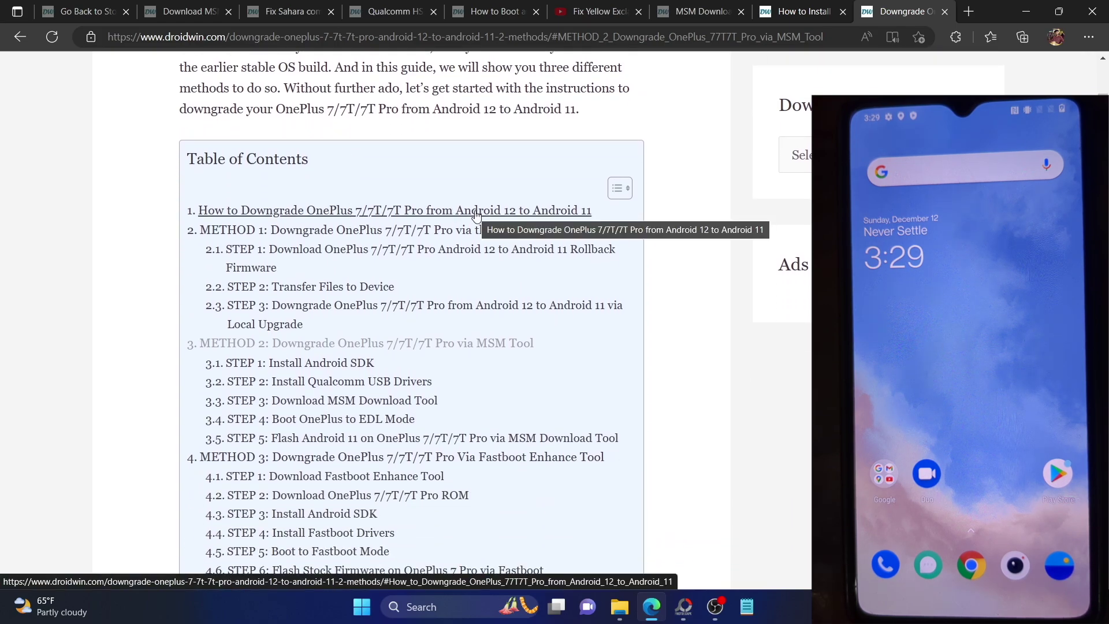
scroll(476, 215, down, 1)
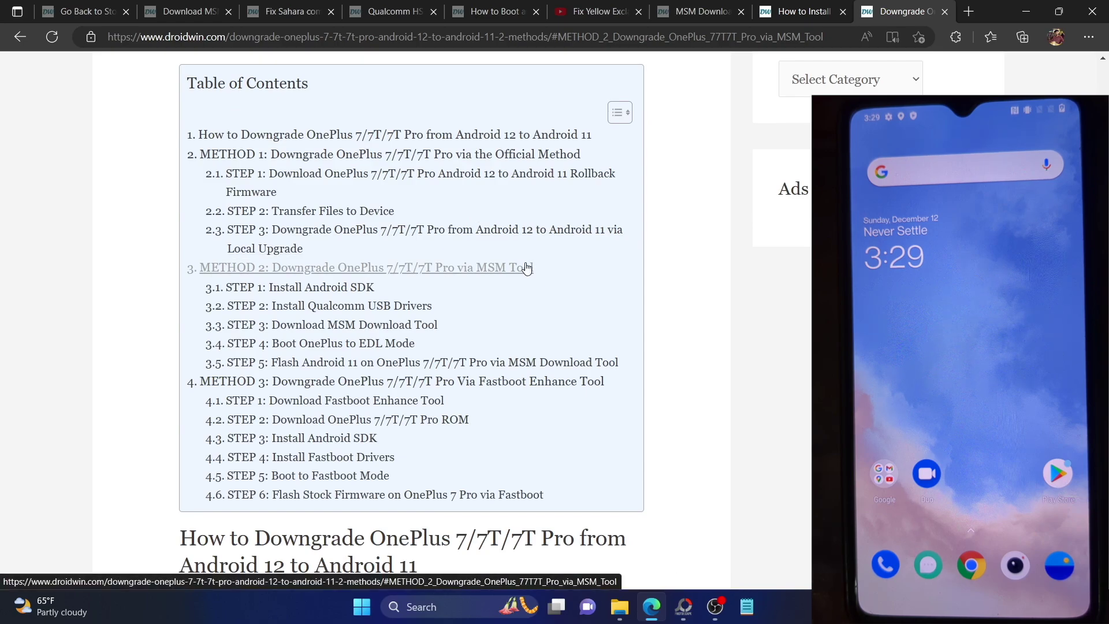
scroll(526, 267, down, 1)
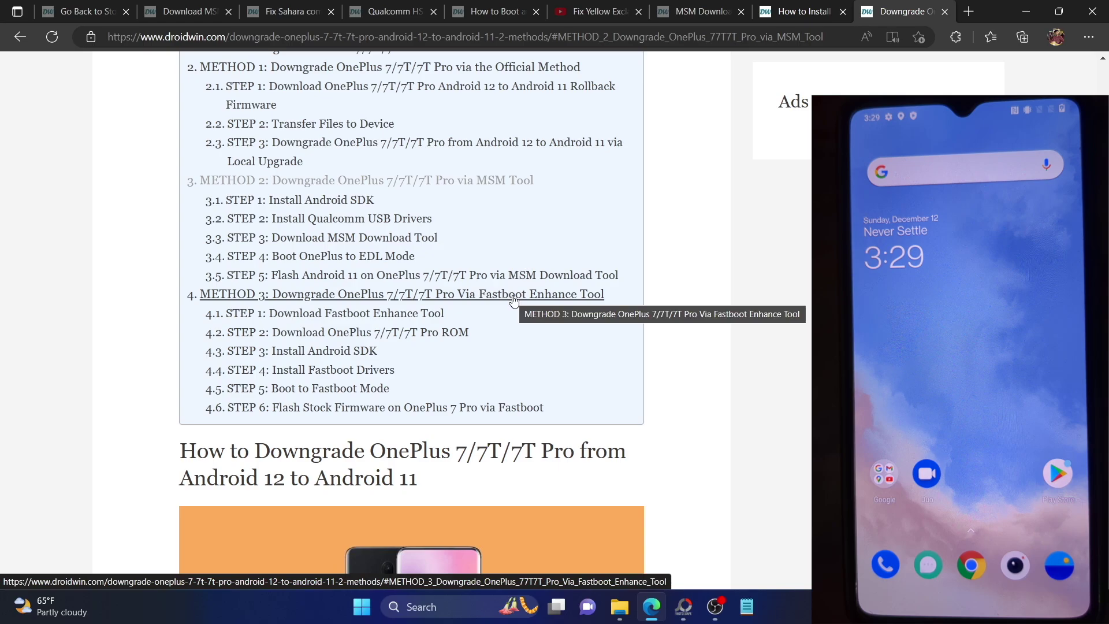
scroll(513, 300, up, 1)
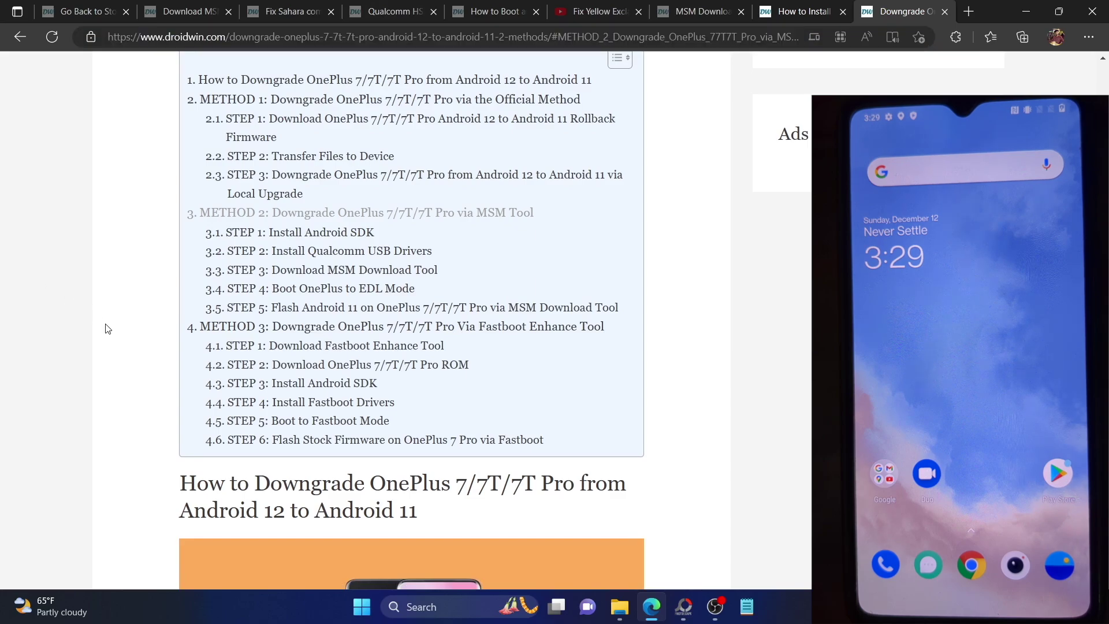
Step: Review the DerpFest guide's Android SDK and USB debugging steps, checking the extracted platform-tools folder in File Explorer
click(811, 7)
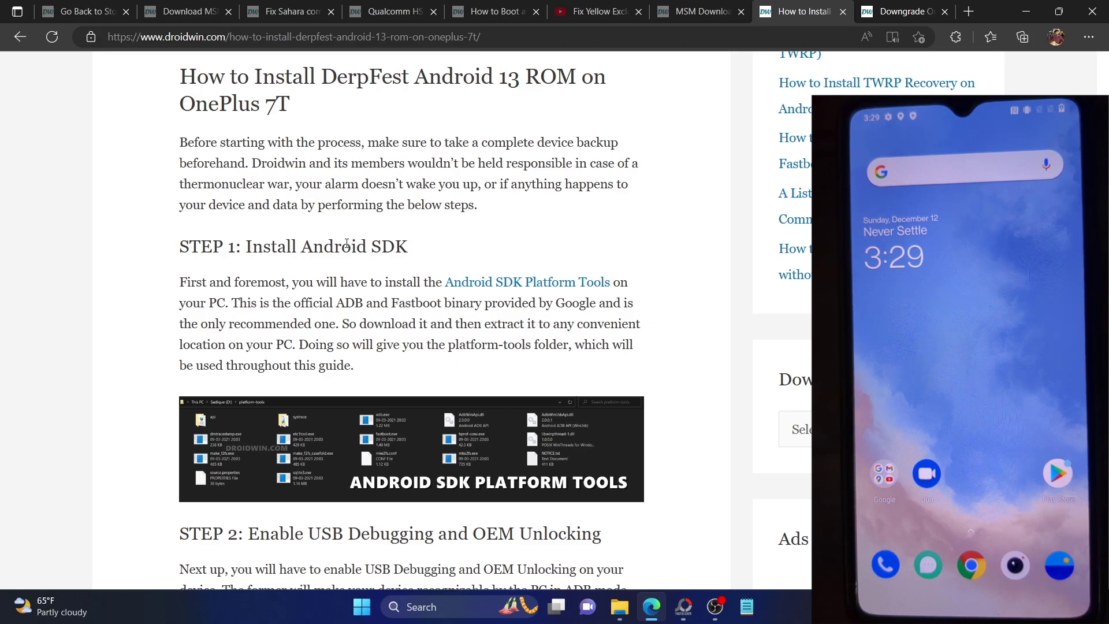
scroll(347, 243, down, 1)
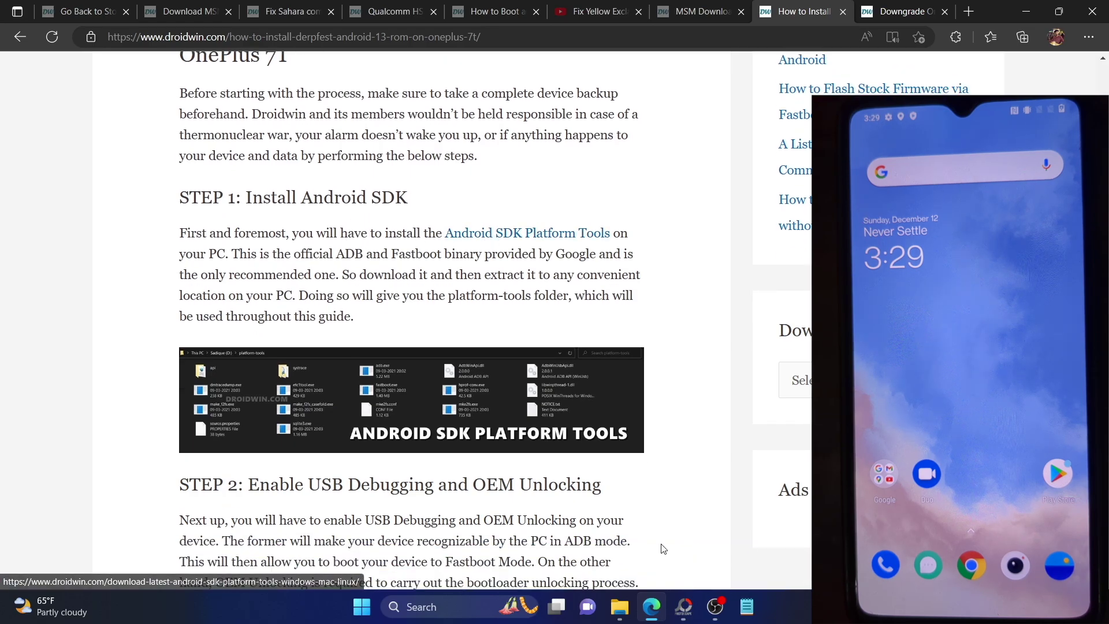
click(617, 608)
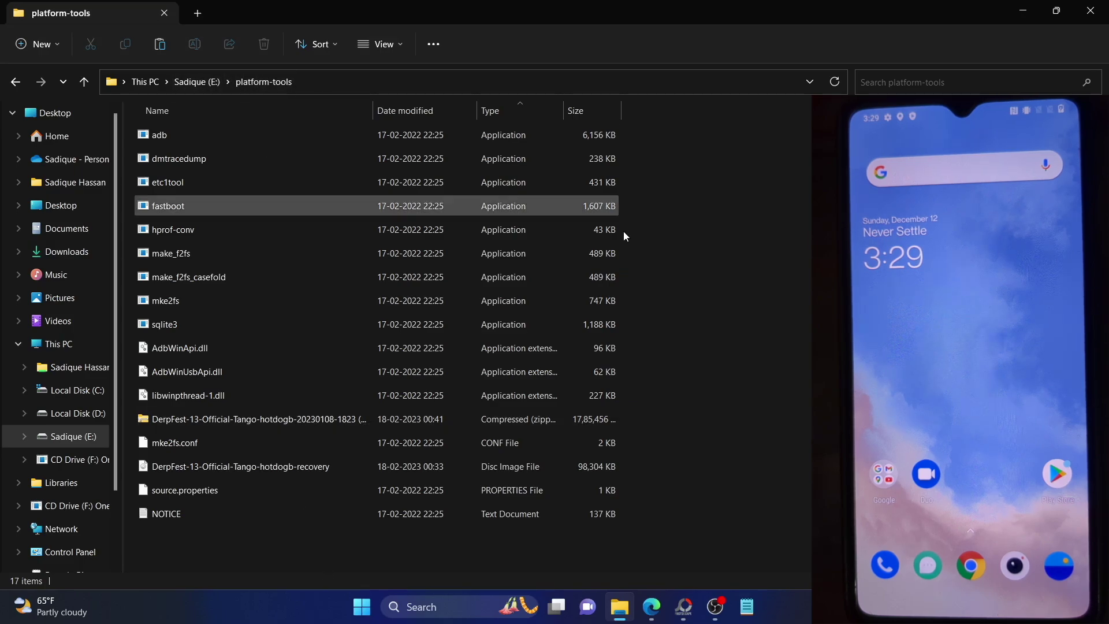
click(653, 606)
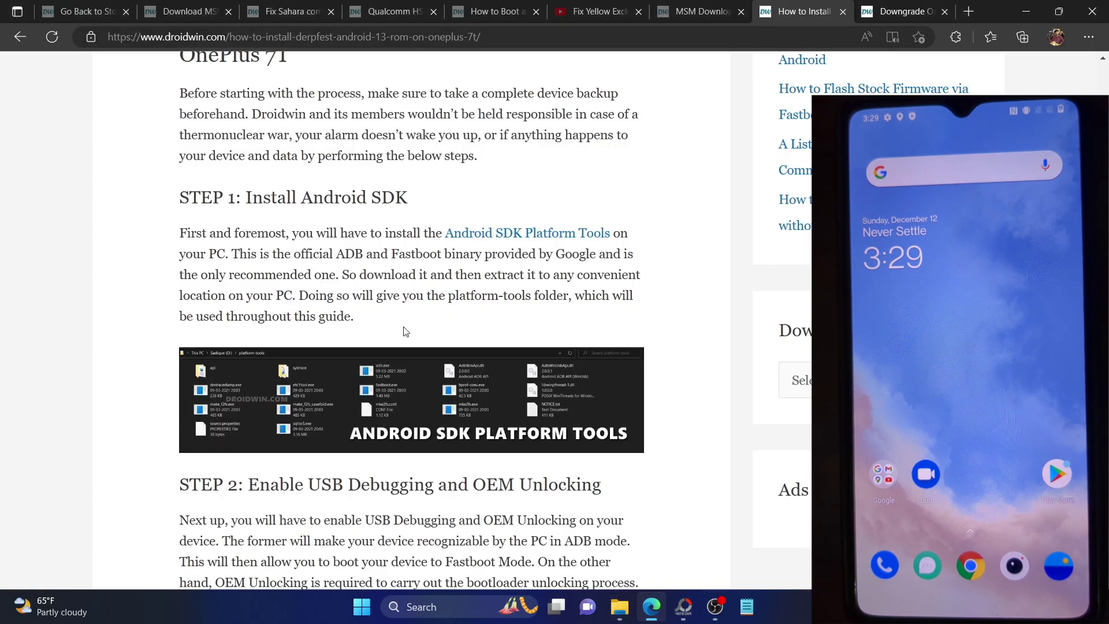
scroll(405, 327, down, 4)
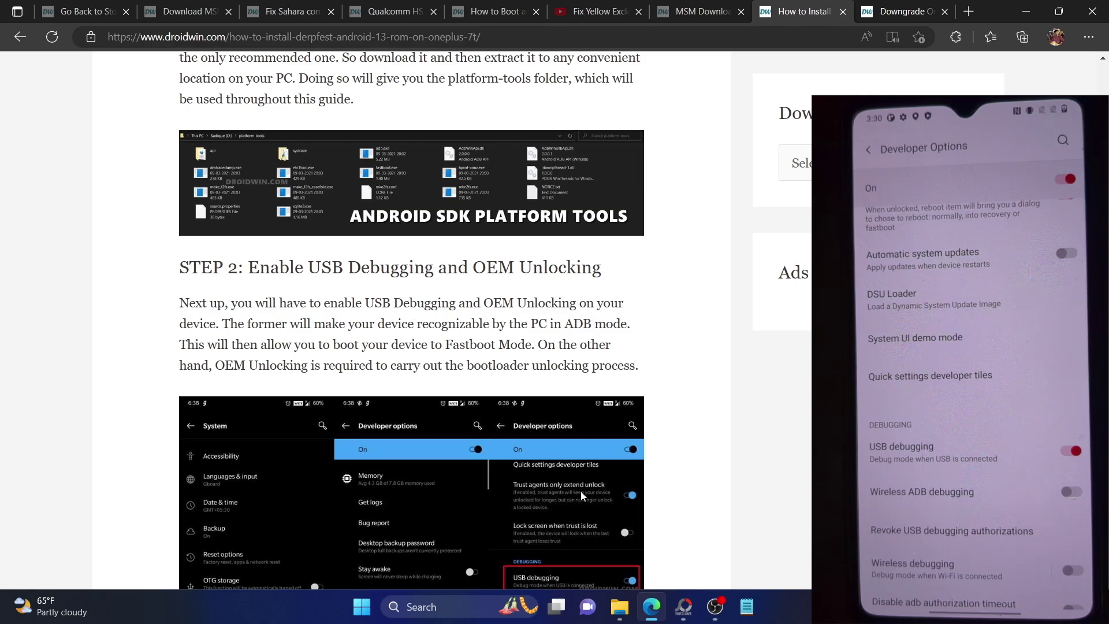
Step: Switch to File Explorer and open a Command Prompt from the platform-tools folder with cmd
click(618, 608)
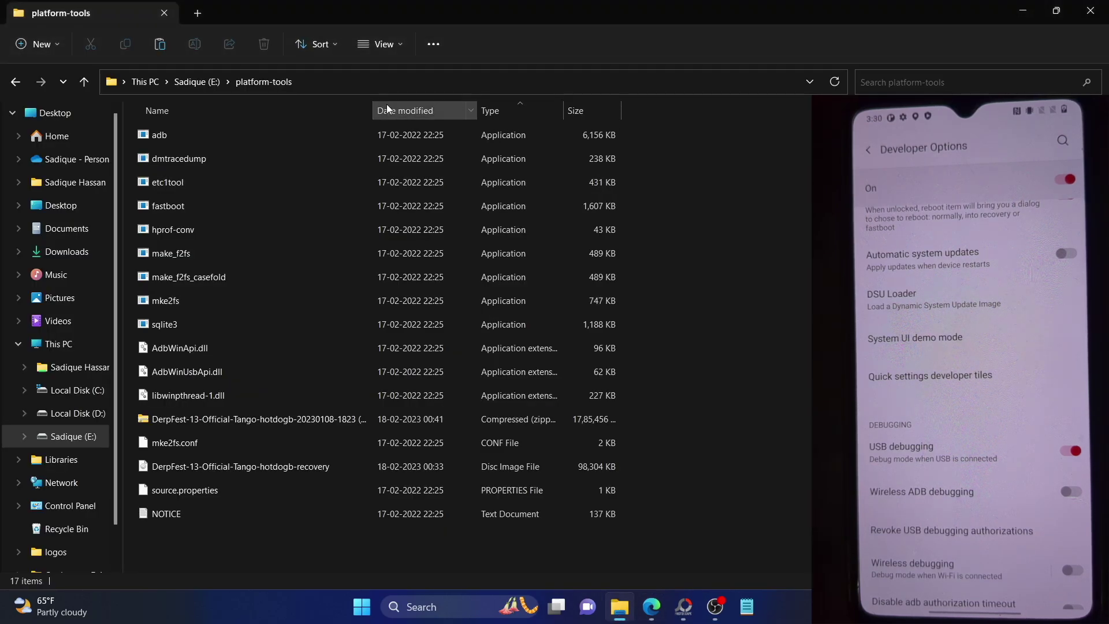
click(374, 85)
text(cmd)
key(Return)
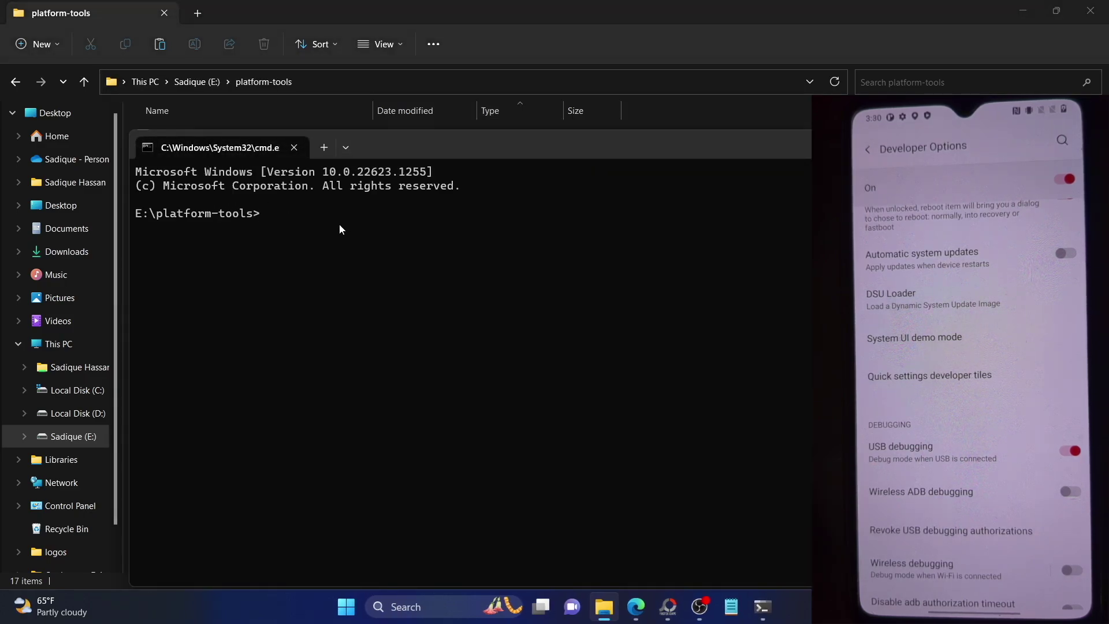
Step: Run adb devices to check the phone's ADB connection and highlight the listed device ID
text(adb d)
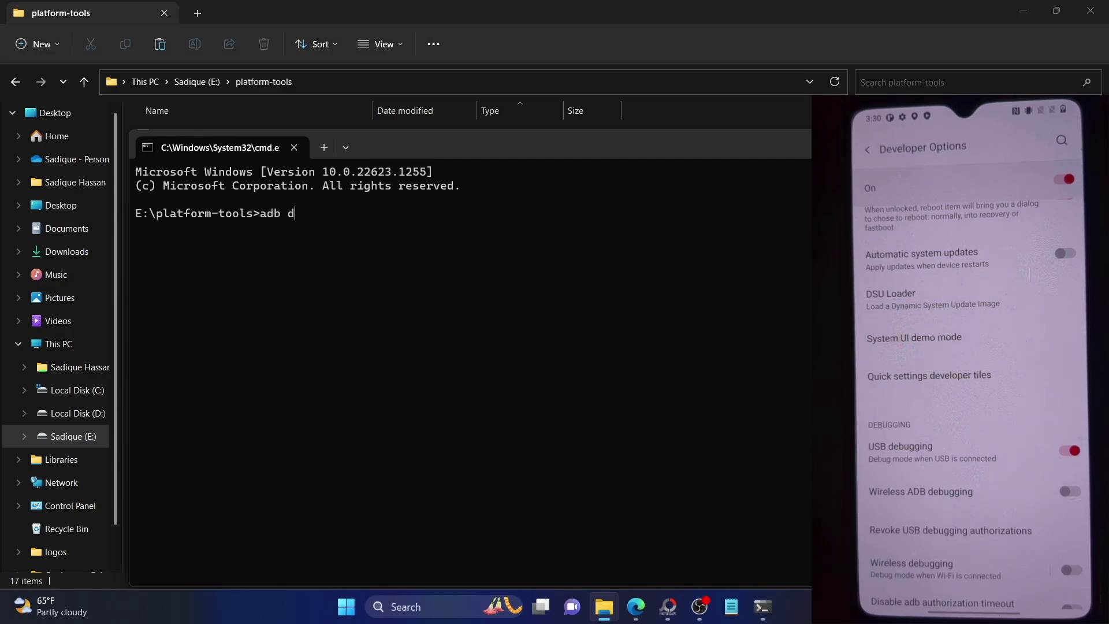
text(evices)
key(Return)
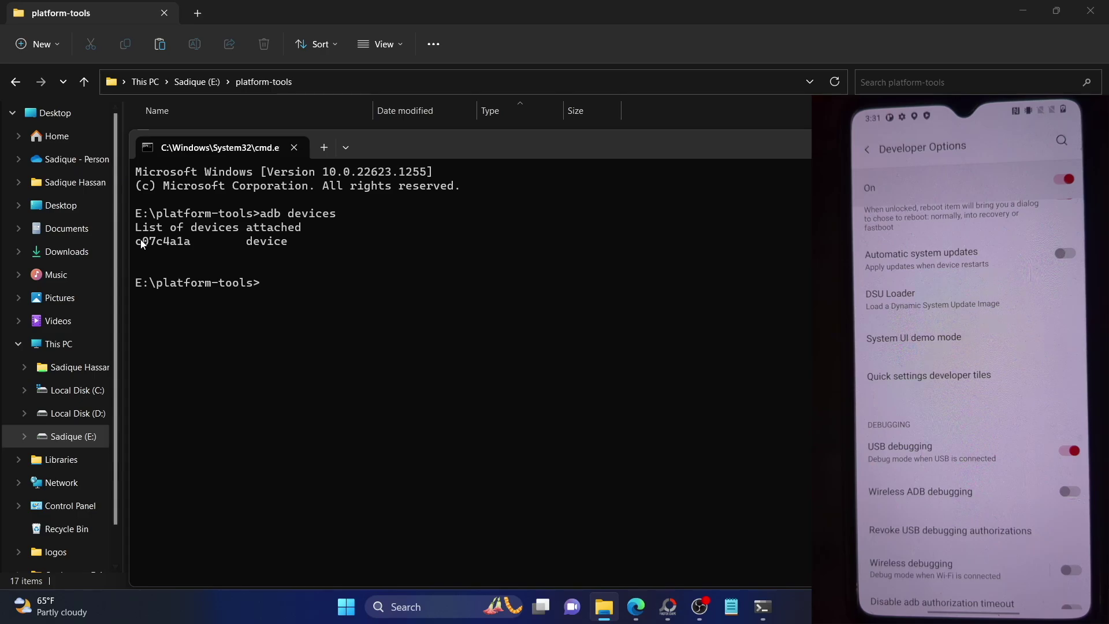
double_click(141, 242)
key(ctrl+c)
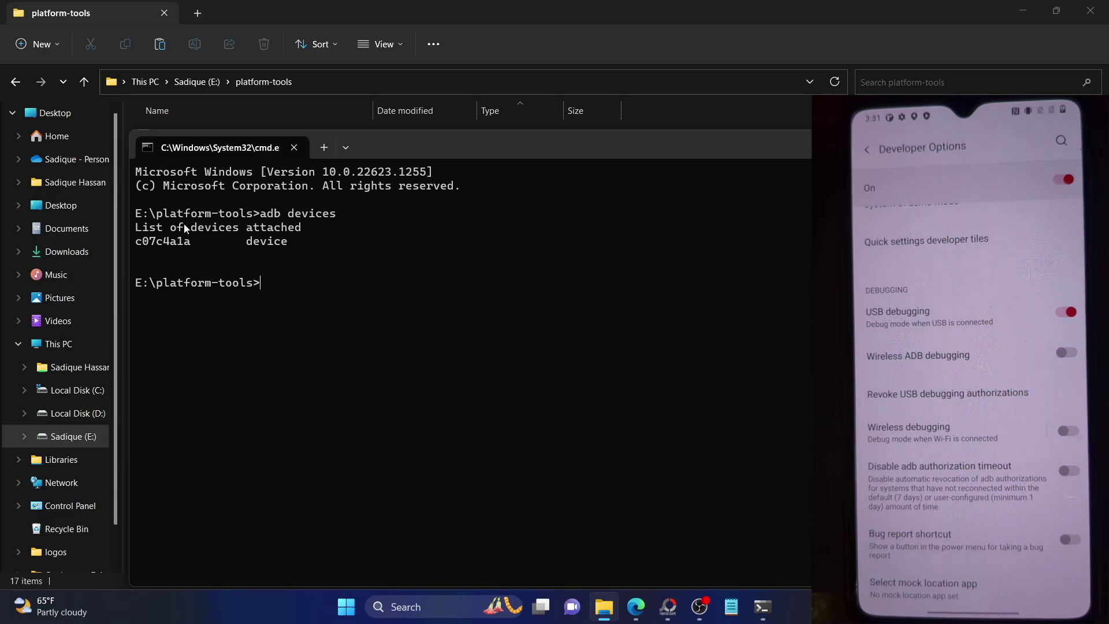
double_click(163, 241)
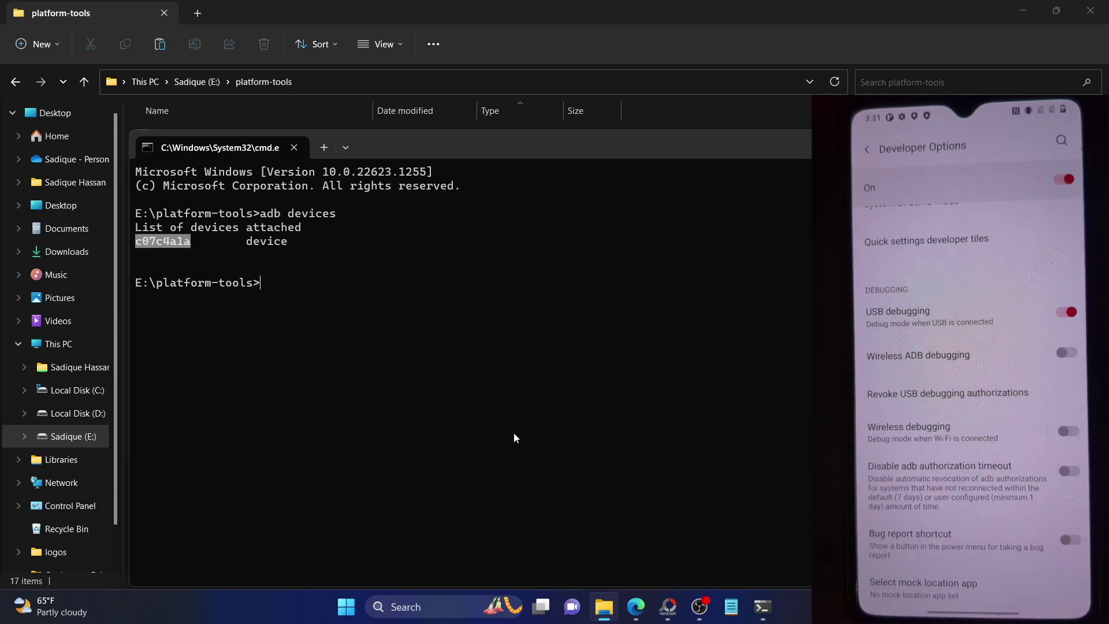
Step: Switch to the browser and read the DerpFest guide from USB debugging through the ROM and recovery download step
click(636, 606)
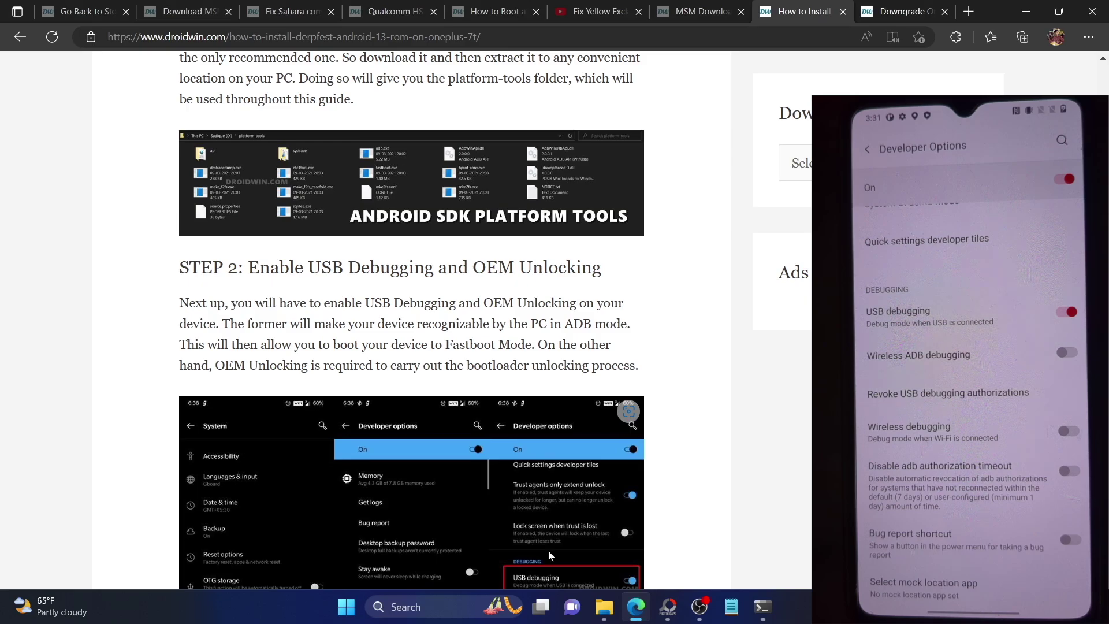
scroll(416, 367, down, 10)
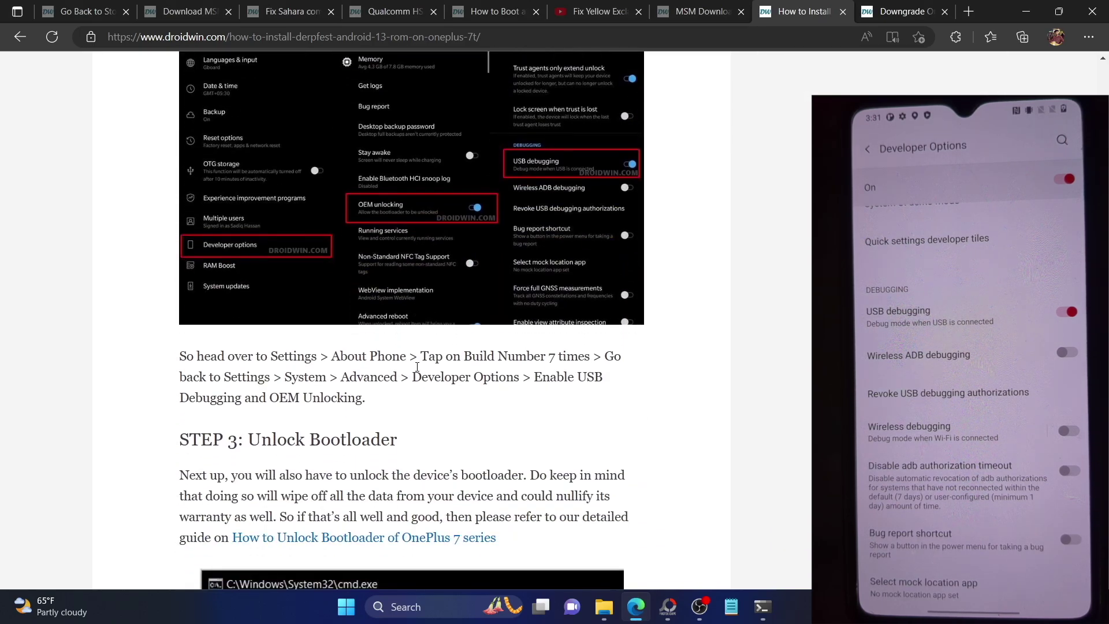
scroll(417, 367, down, 8)
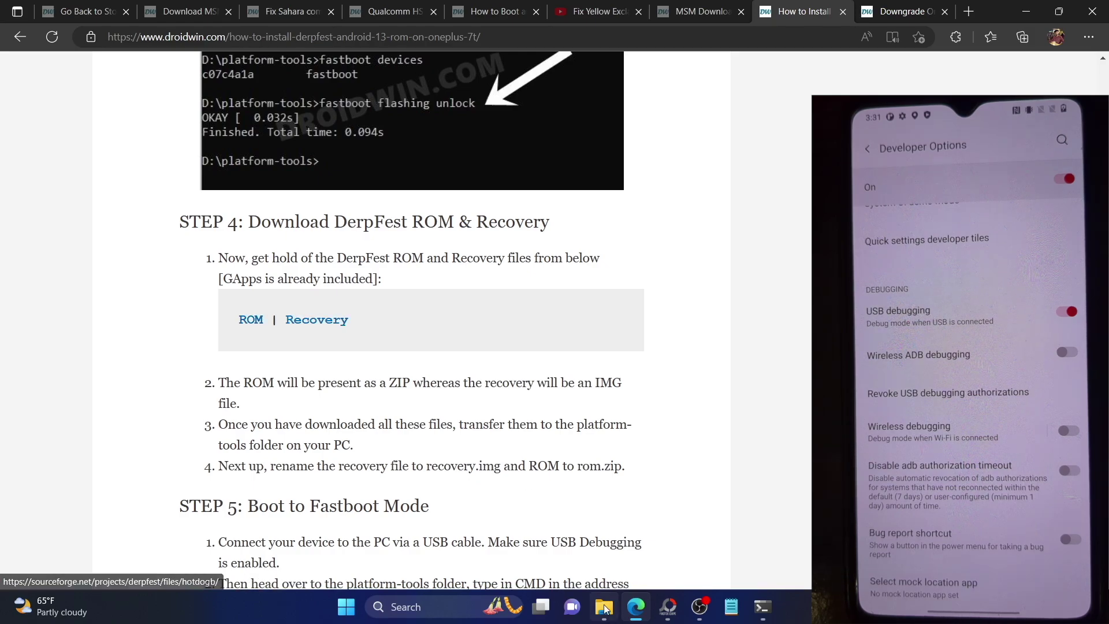
Step: In File Explorer, rename the DerpFest ROM ZIP in the platform-tools folder to rom
click(605, 610)
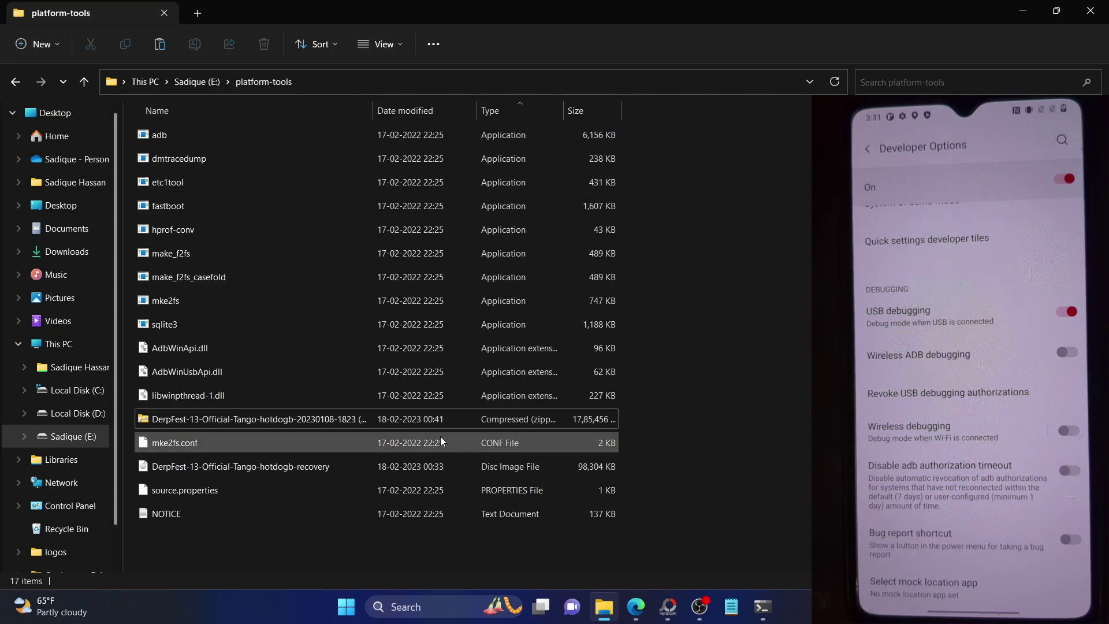
click(326, 426)
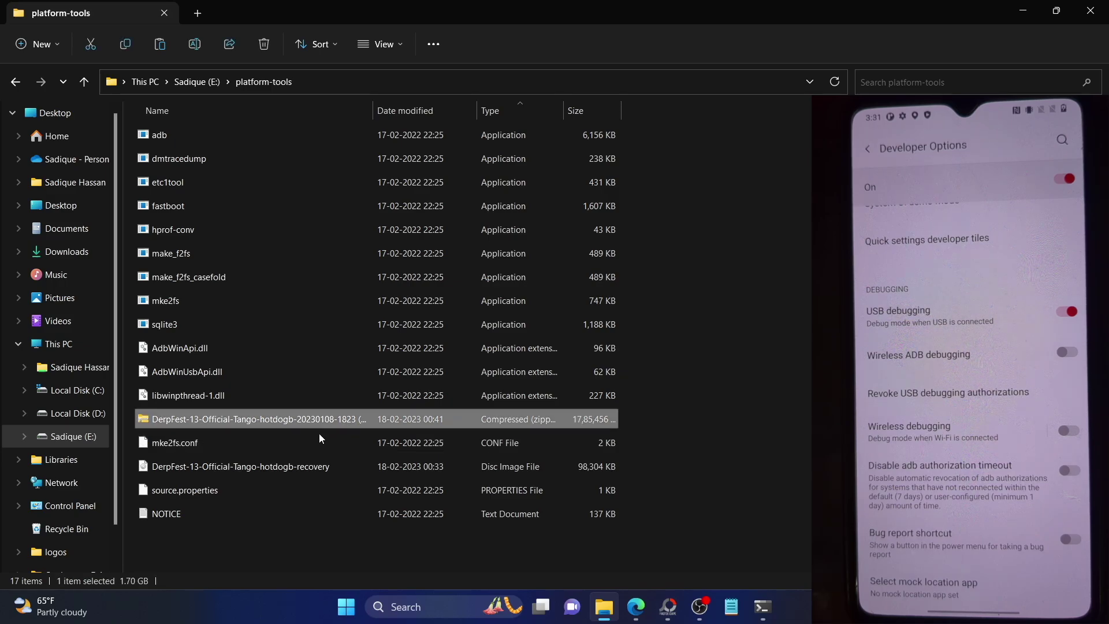
click(299, 458)
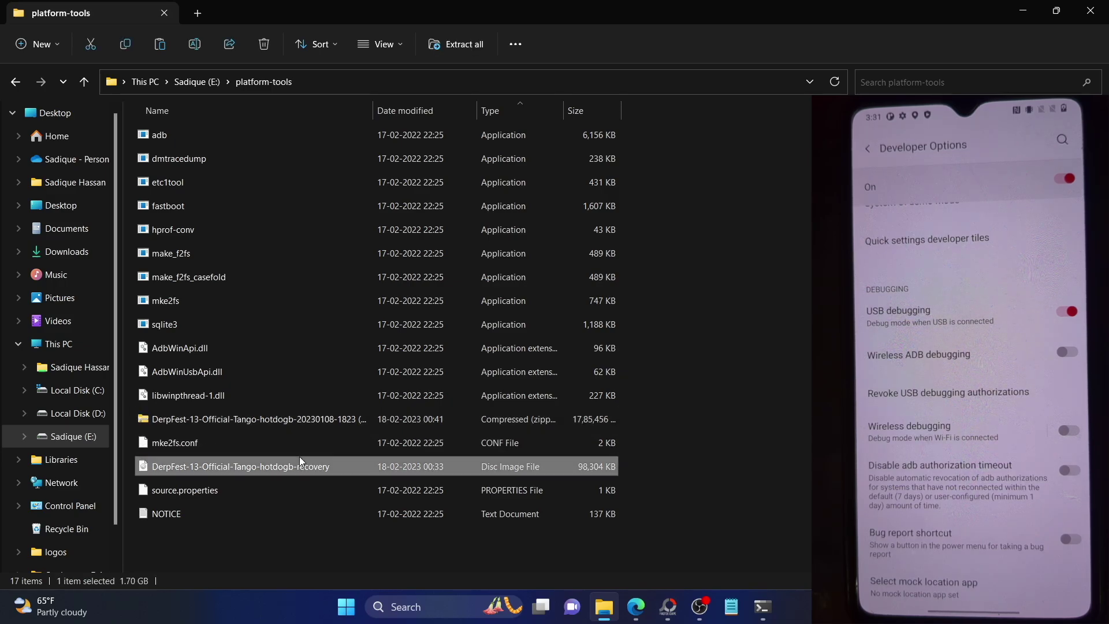
click(288, 426)
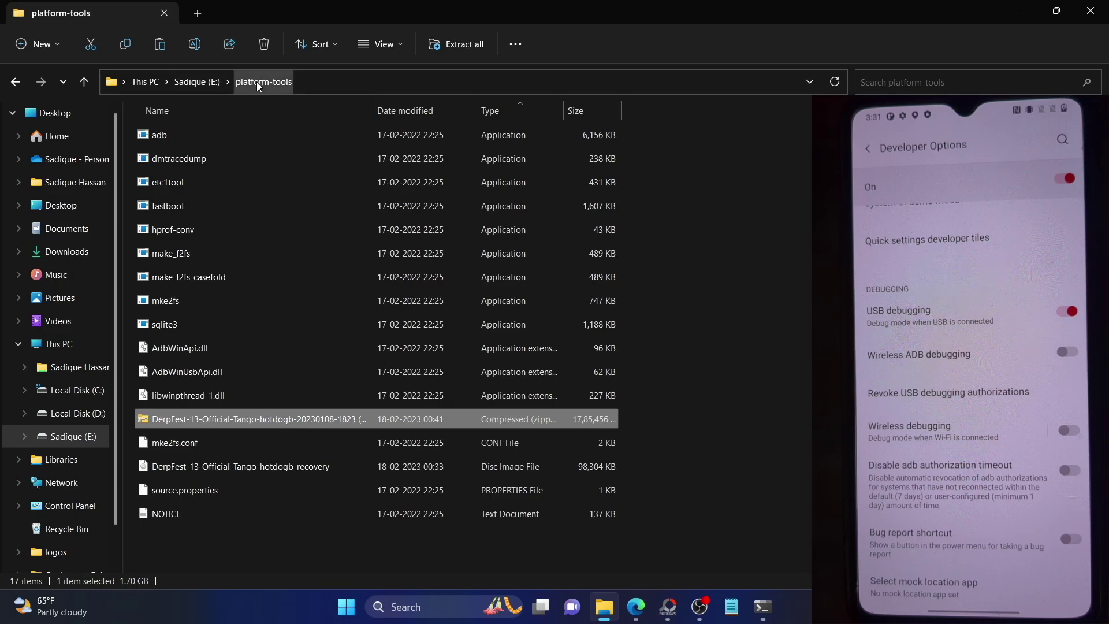
right_click(271, 418)
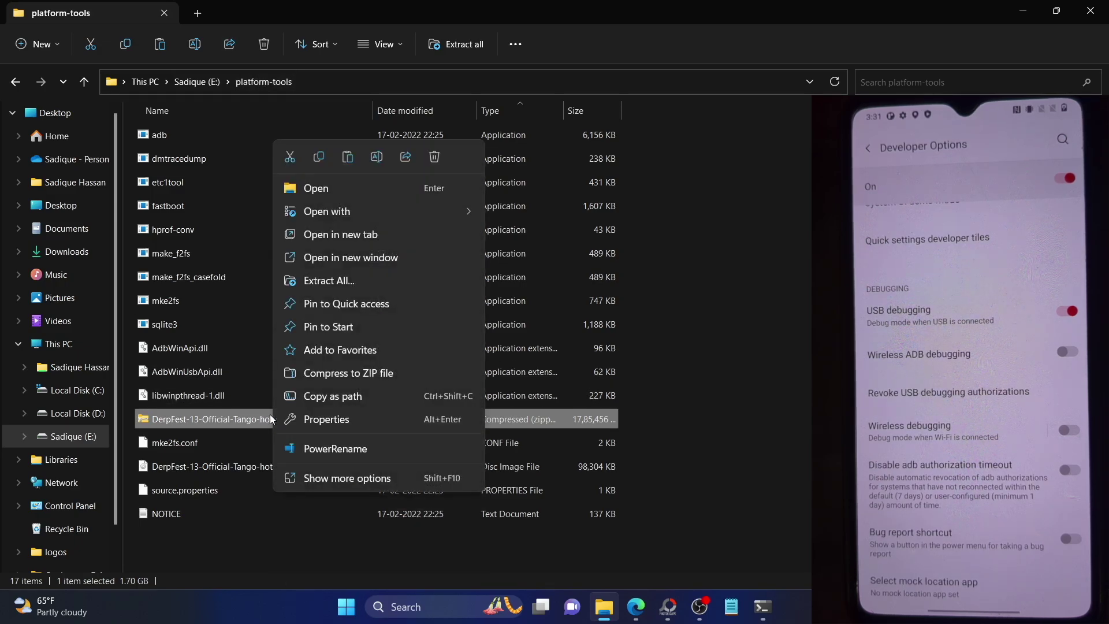
click(374, 157)
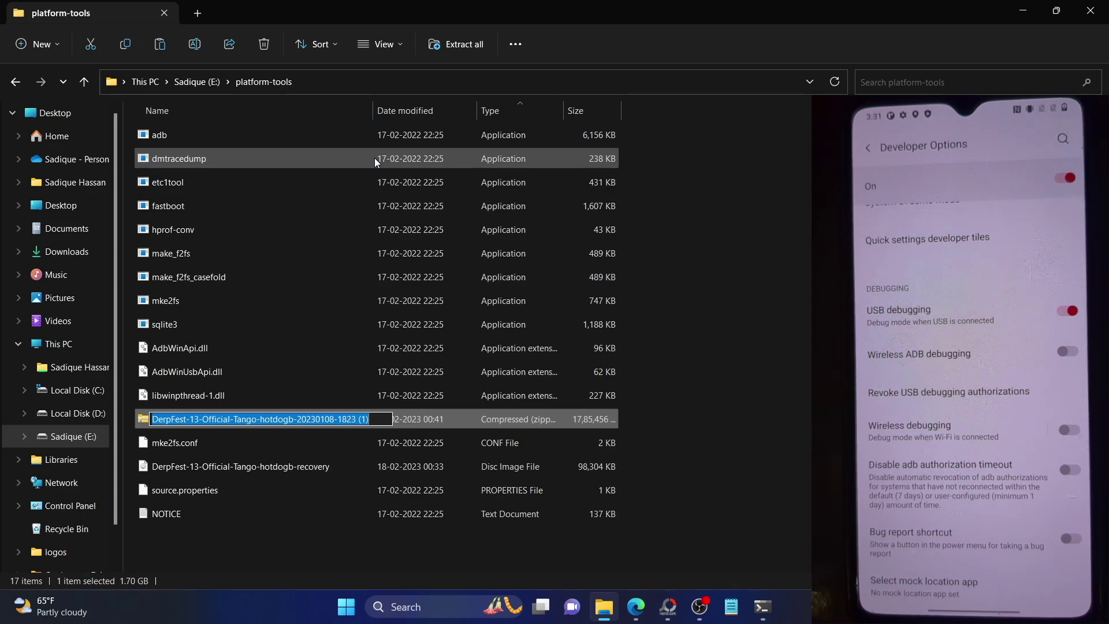
text(rom)
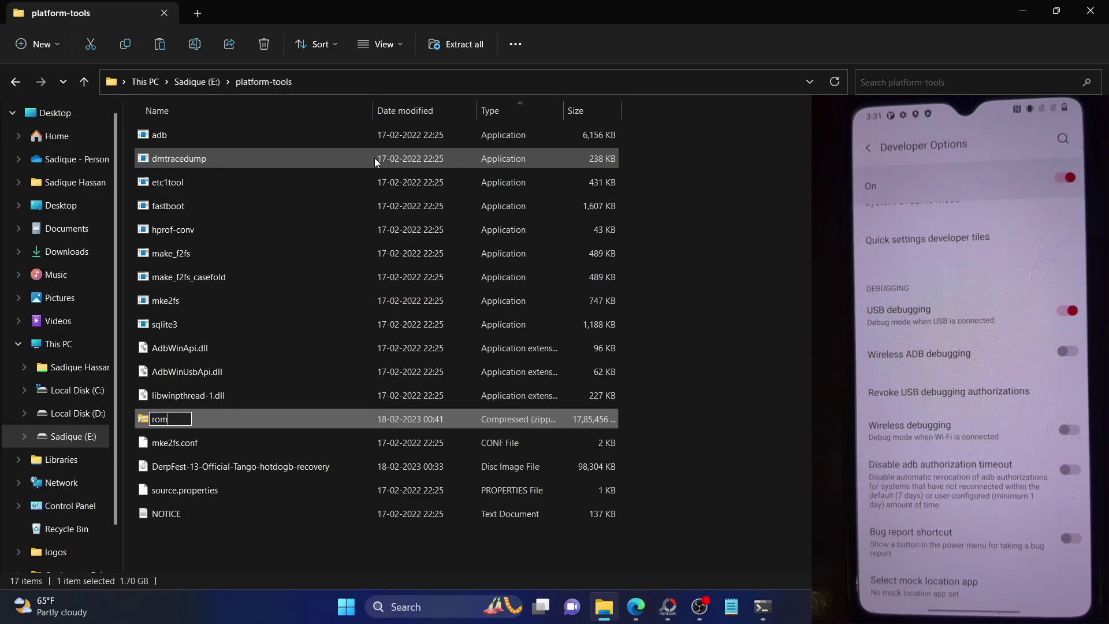
key(Return)
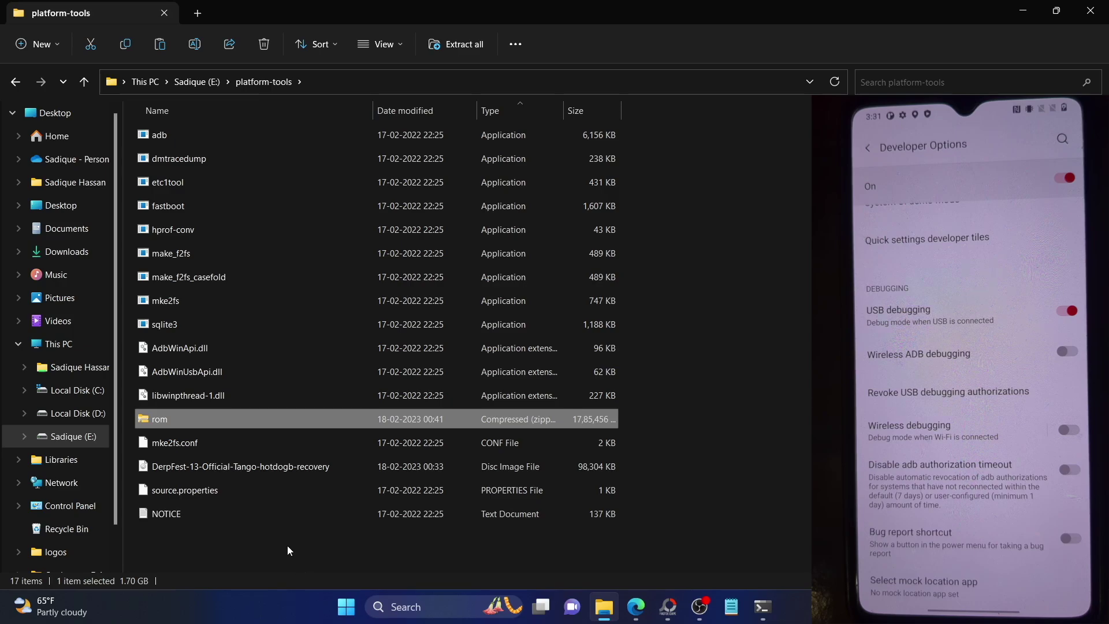
Step: Rename the DerpFest recovery disc image in the platform-tools folder to recovery
click(261, 466)
right_click(261, 467)
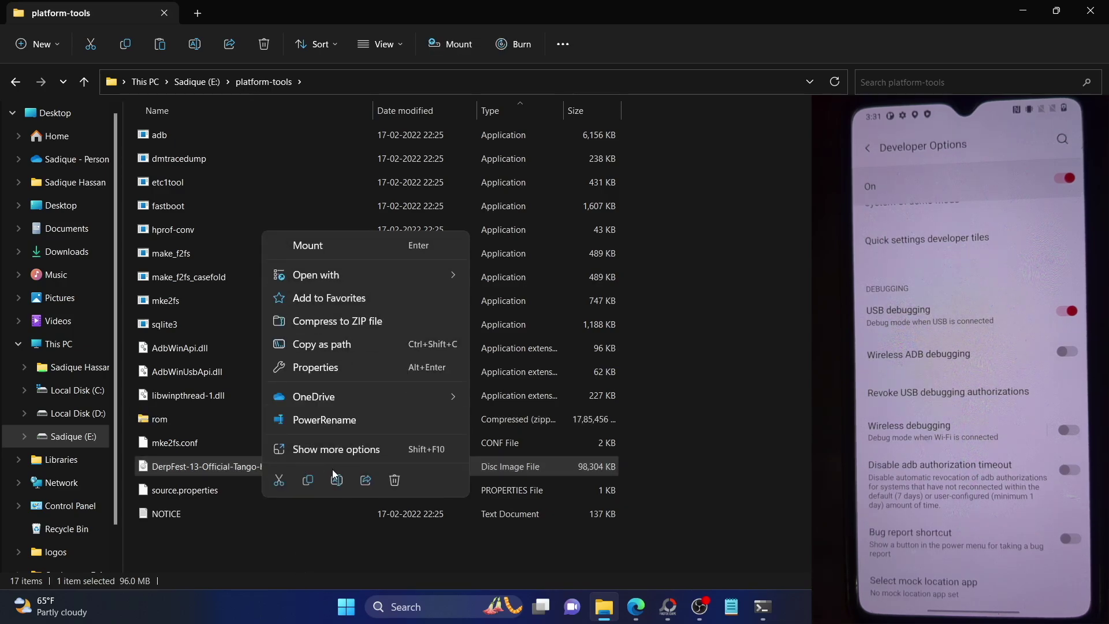
click(332, 470)
text(recovery)
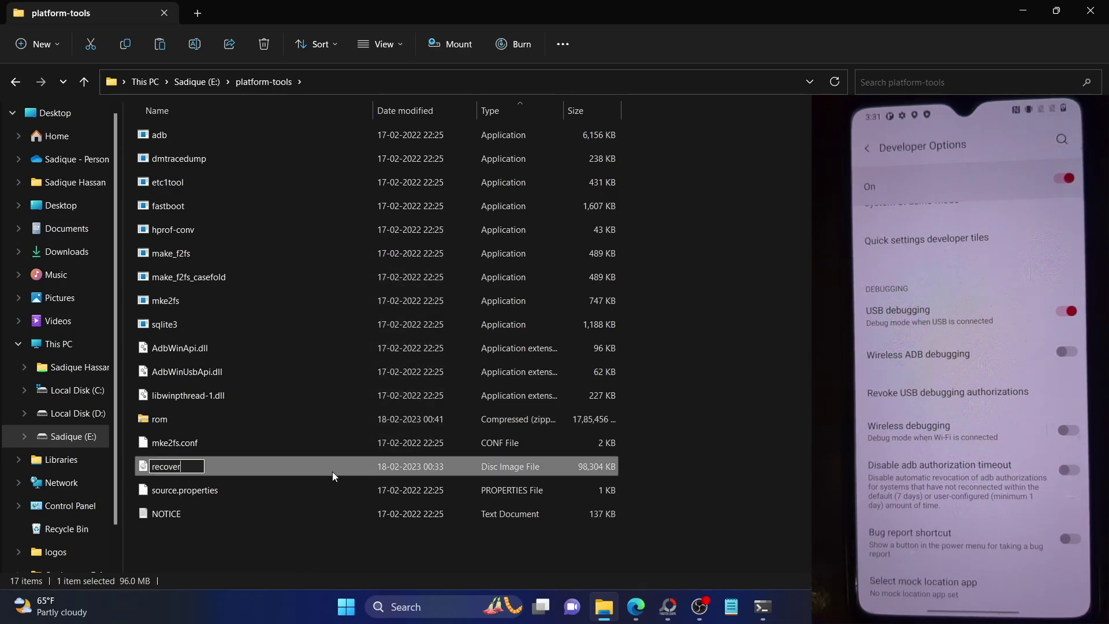
key(Return)
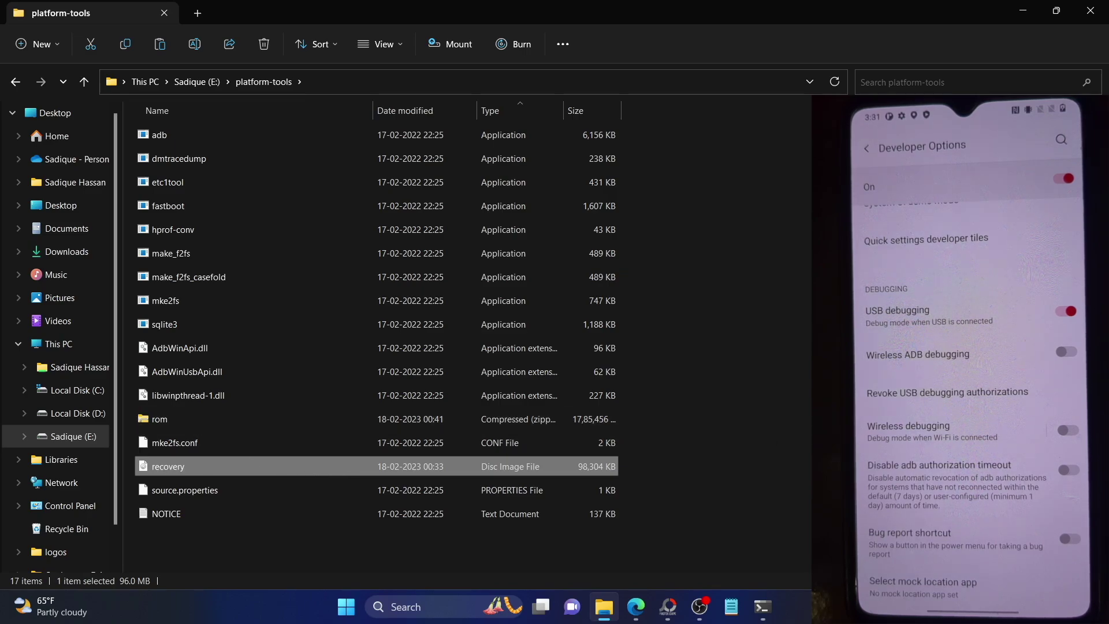
click(748, 496)
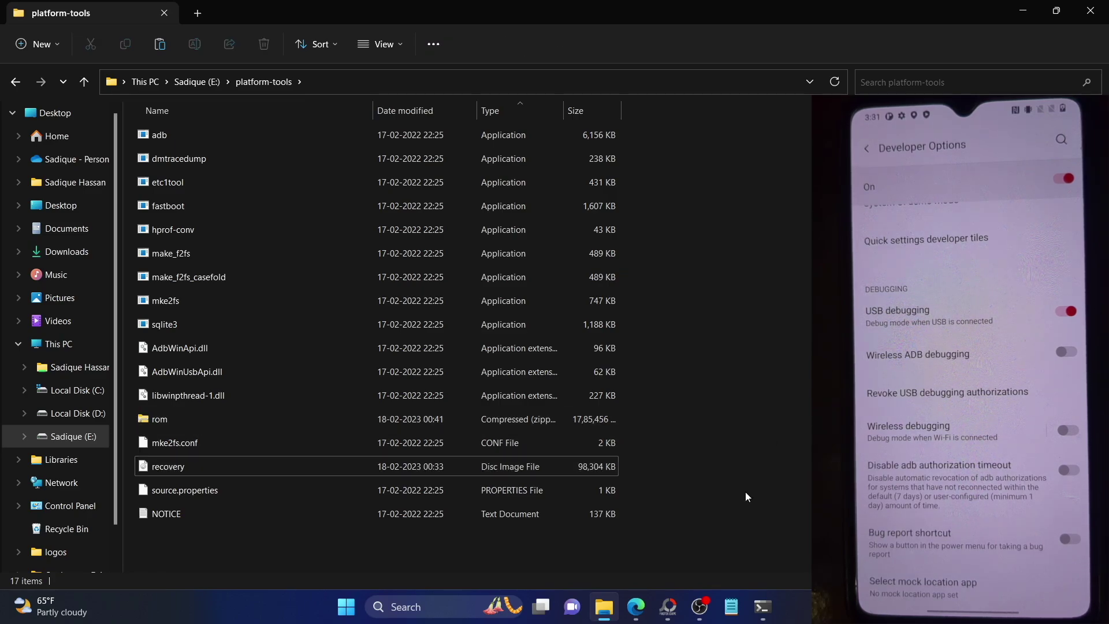
Step: Switch to the Command Prompt and run adb reboot bootloader to boot the phone into Fastboot Mode
click(636, 607)
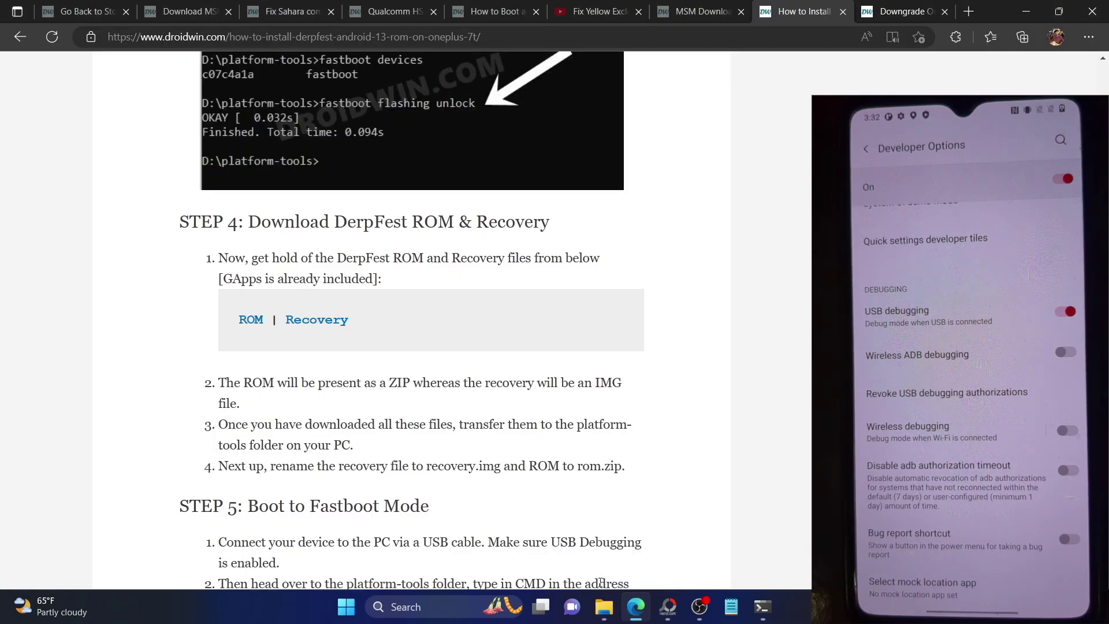
click(603, 606)
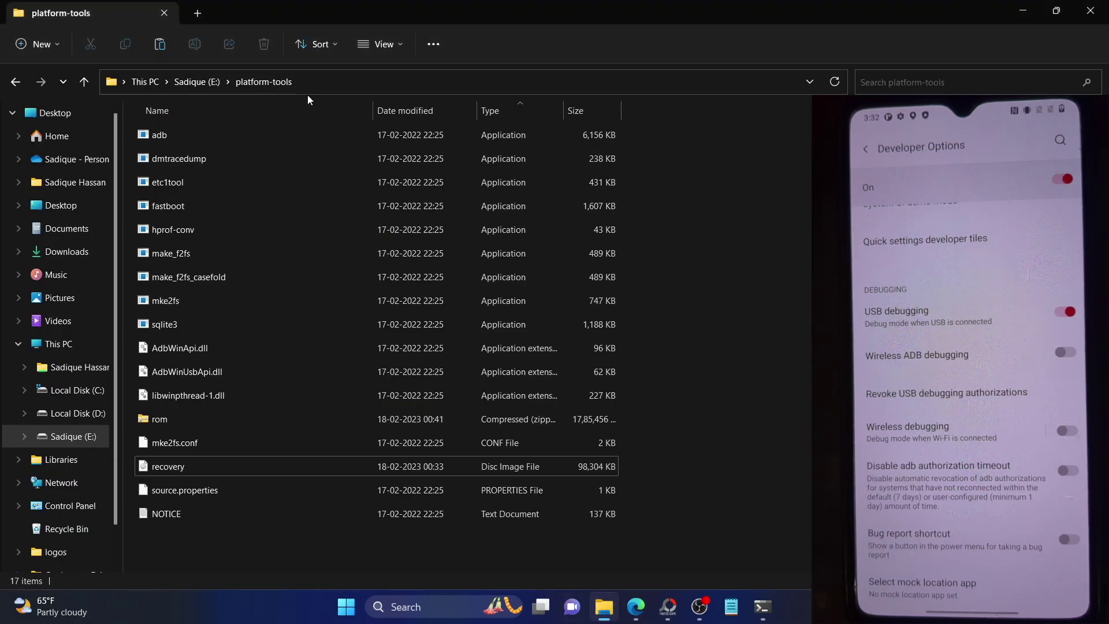
click(760, 608)
text(adb reboot bootloader)
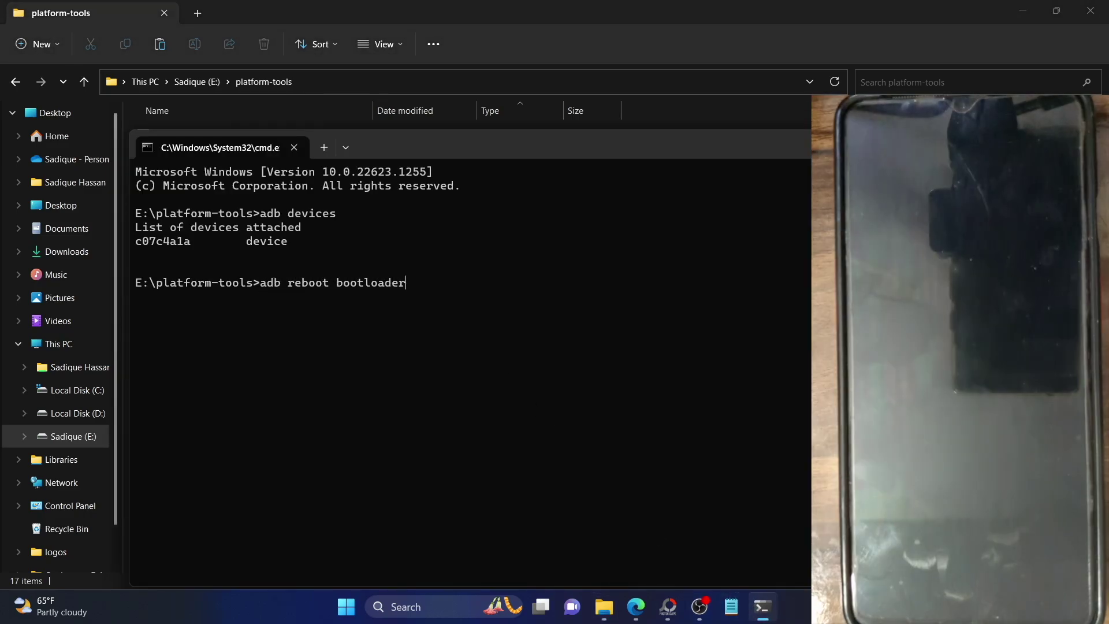
key(Return)
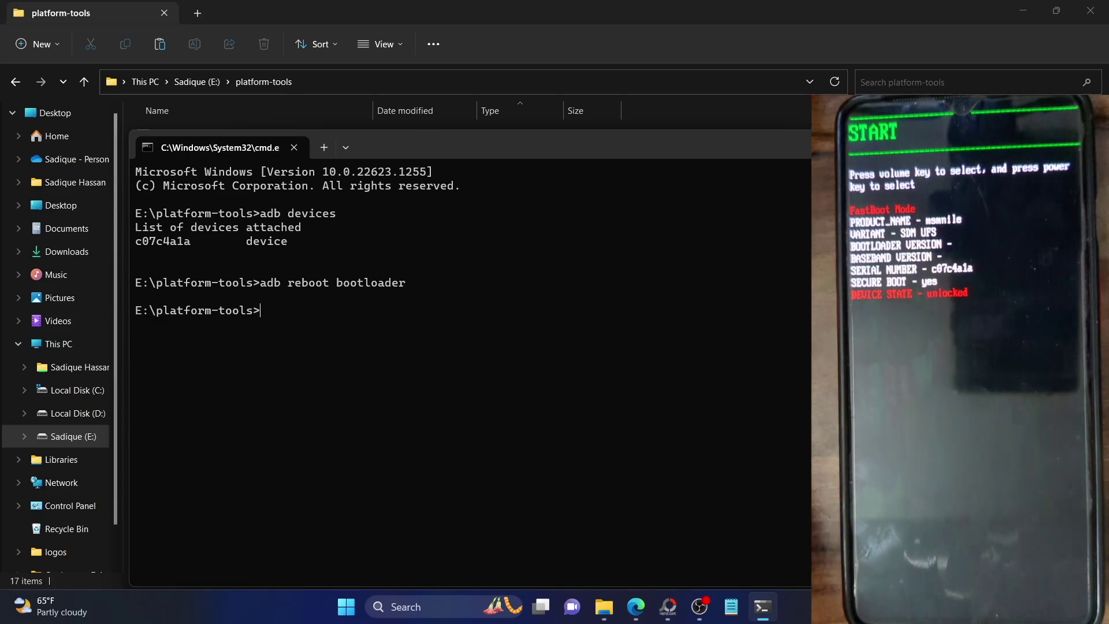
Step: Run fastboot devices to check the phone's fastboot connection
text(fastb)
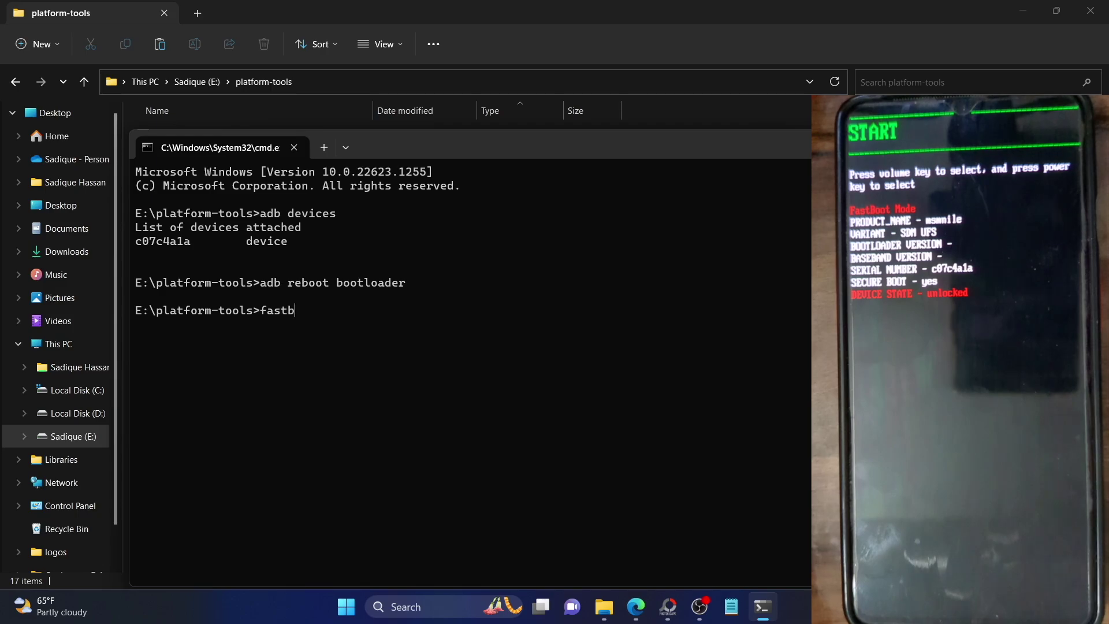
text(oot devices)
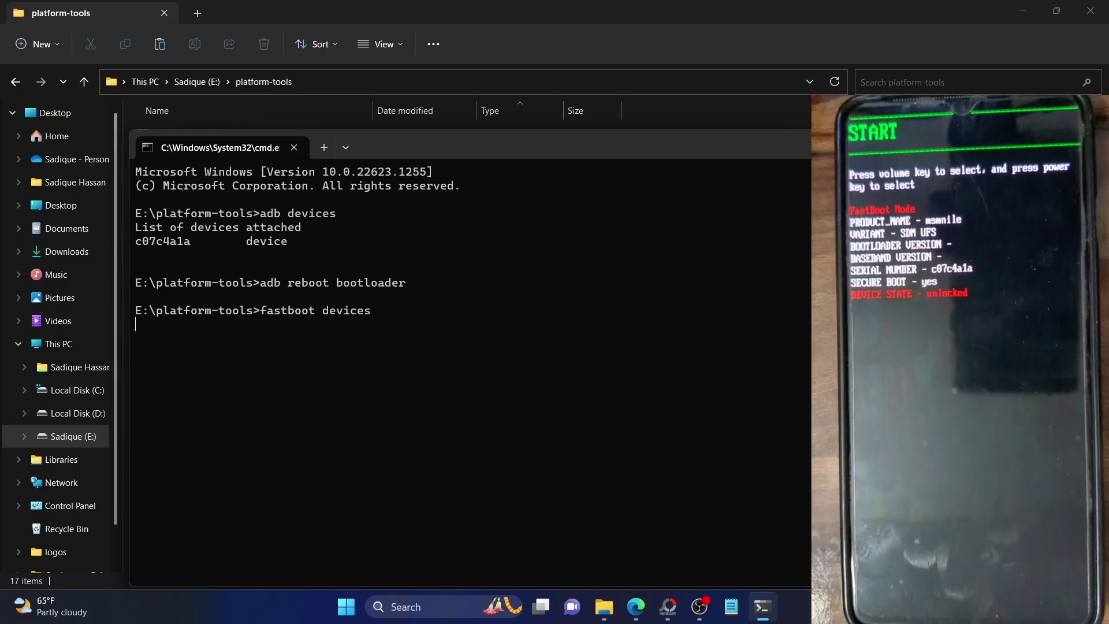
key(Return)
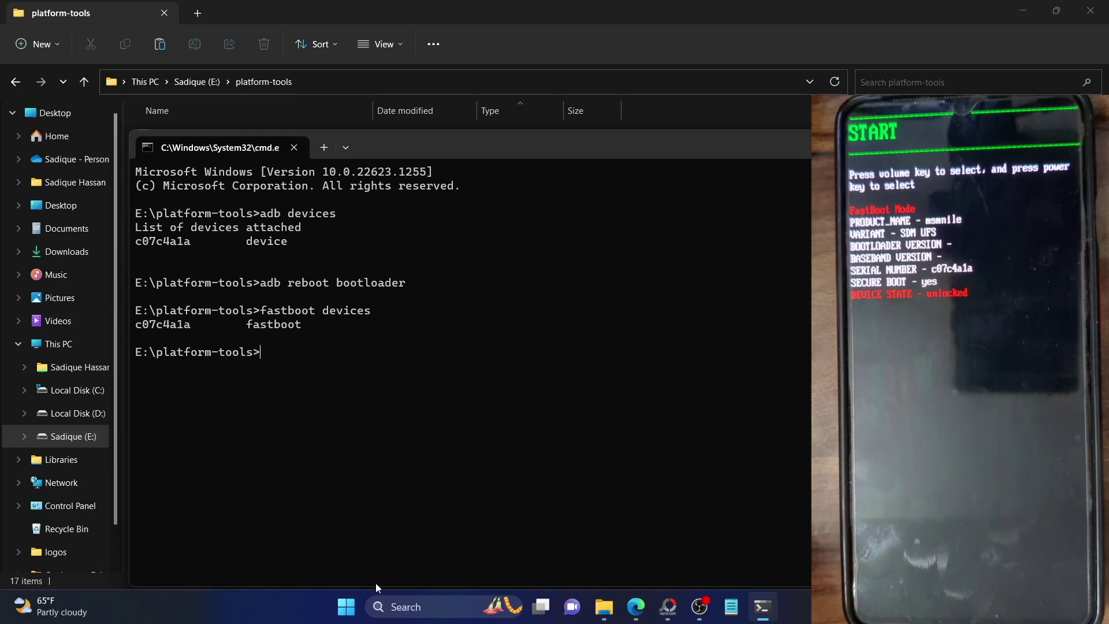
Step: Check the bootloader interface under Android Phone in Device Manager, and highlight the fastboot device ID in the Command Prompt
right_click(354, 607)
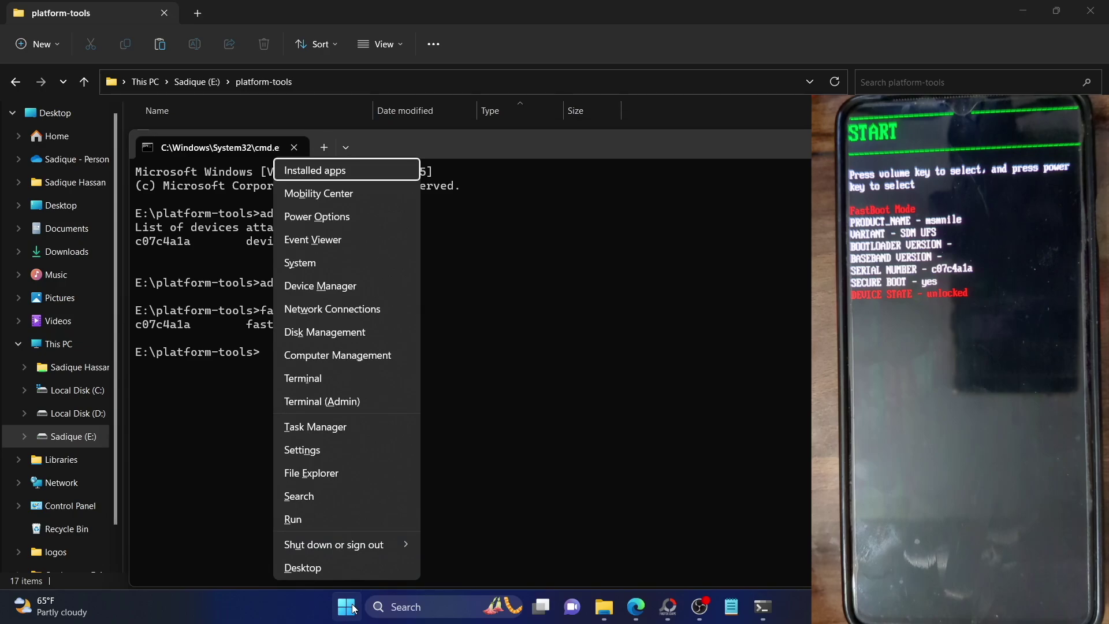
click(313, 286)
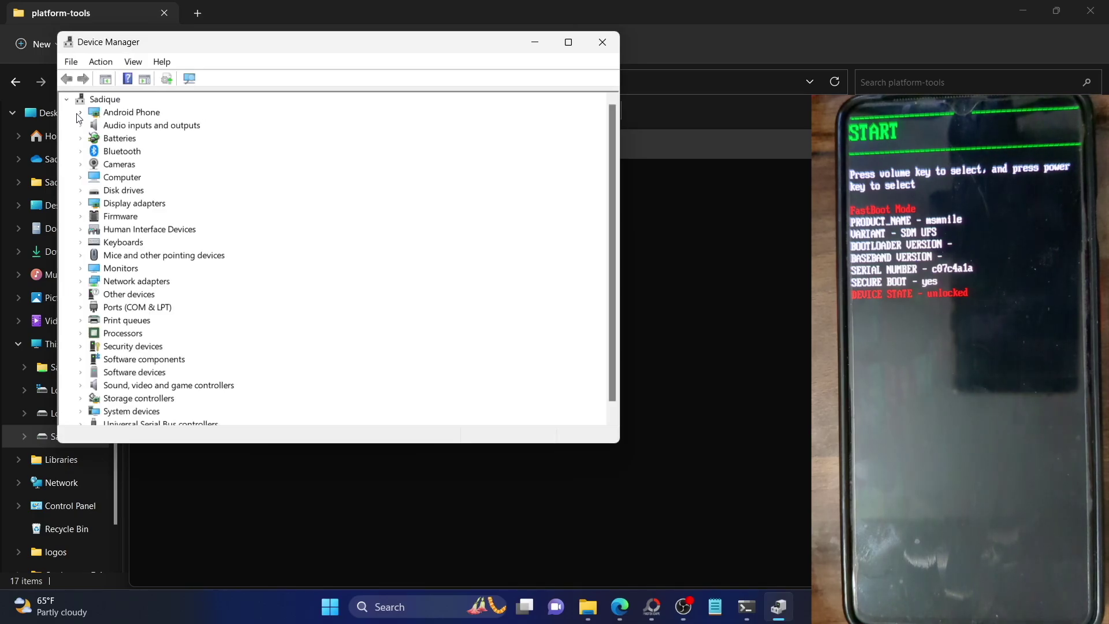
click(80, 112)
click(165, 131)
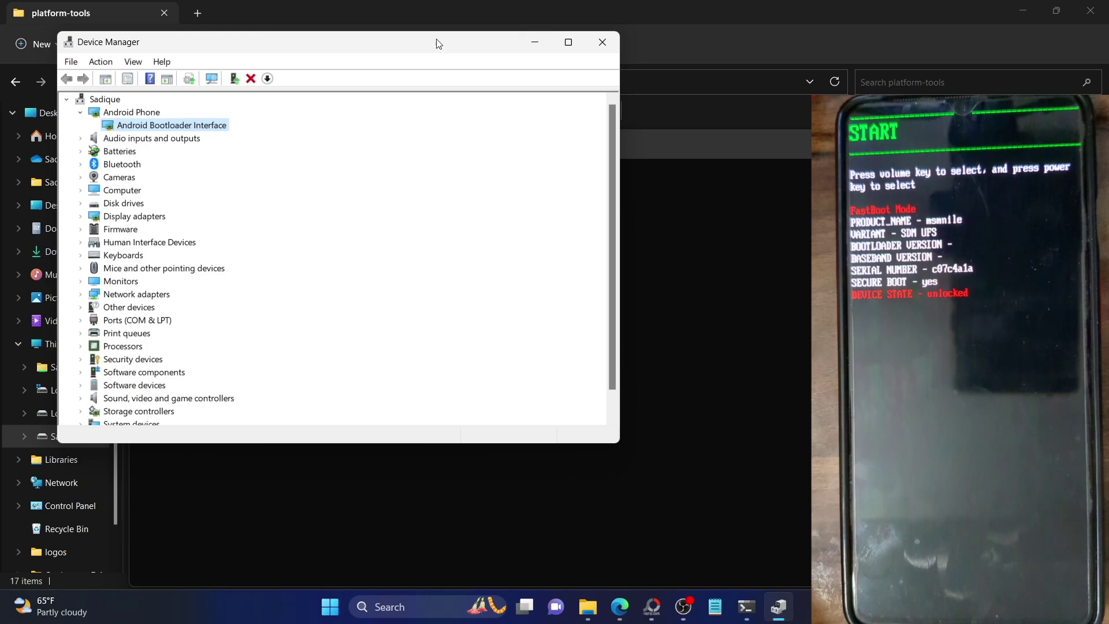
click(535, 42)
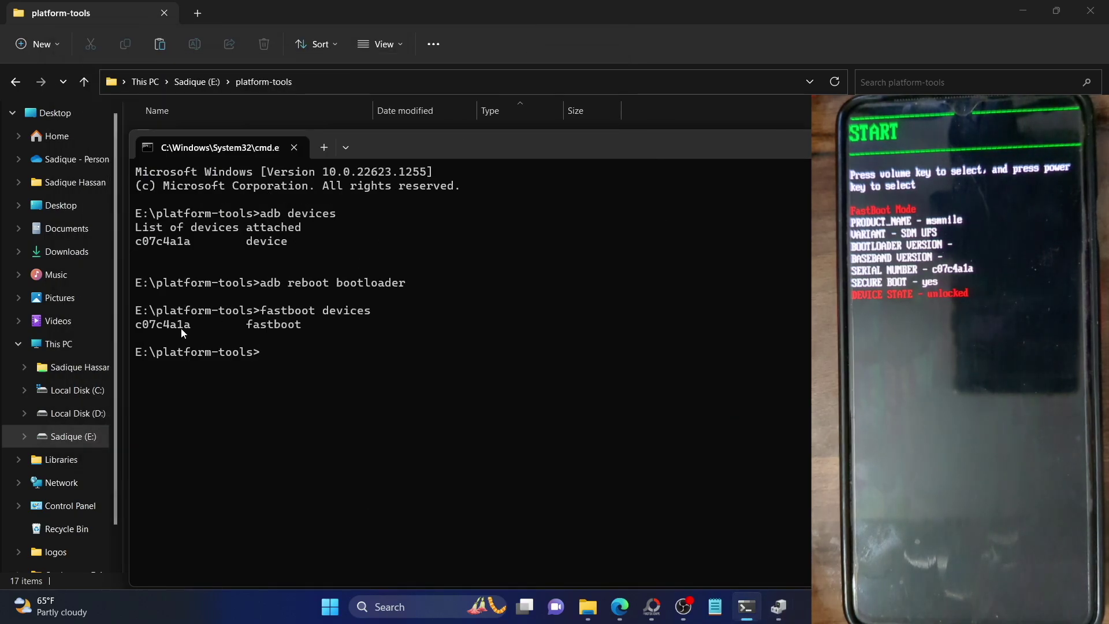
double_click(174, 324)
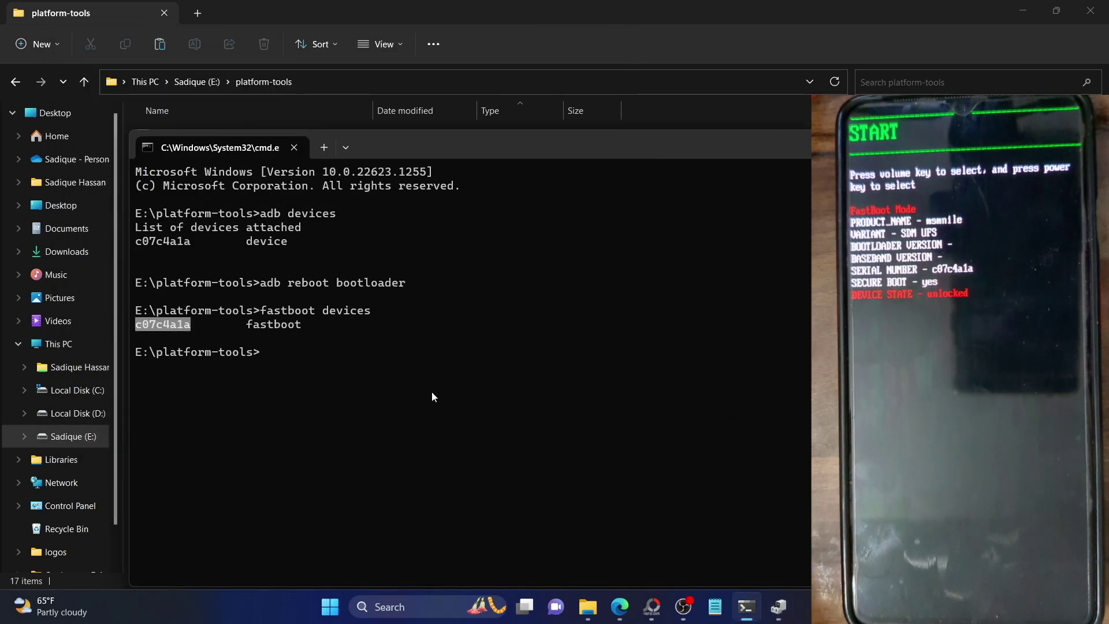
key(ctrl+c)
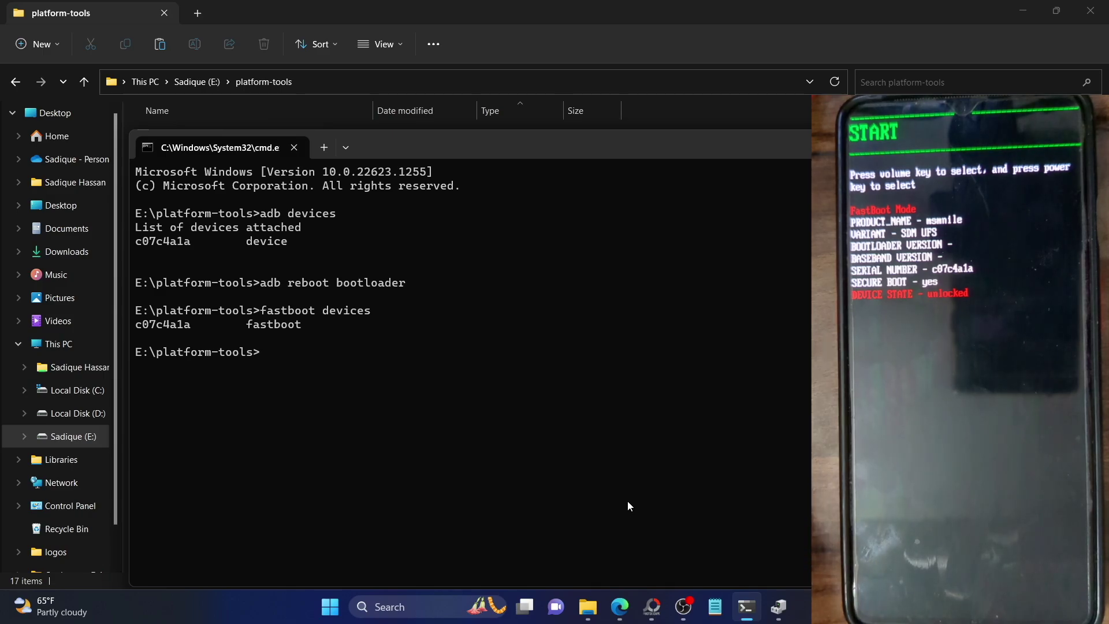
text(fastboot flashing unlock)
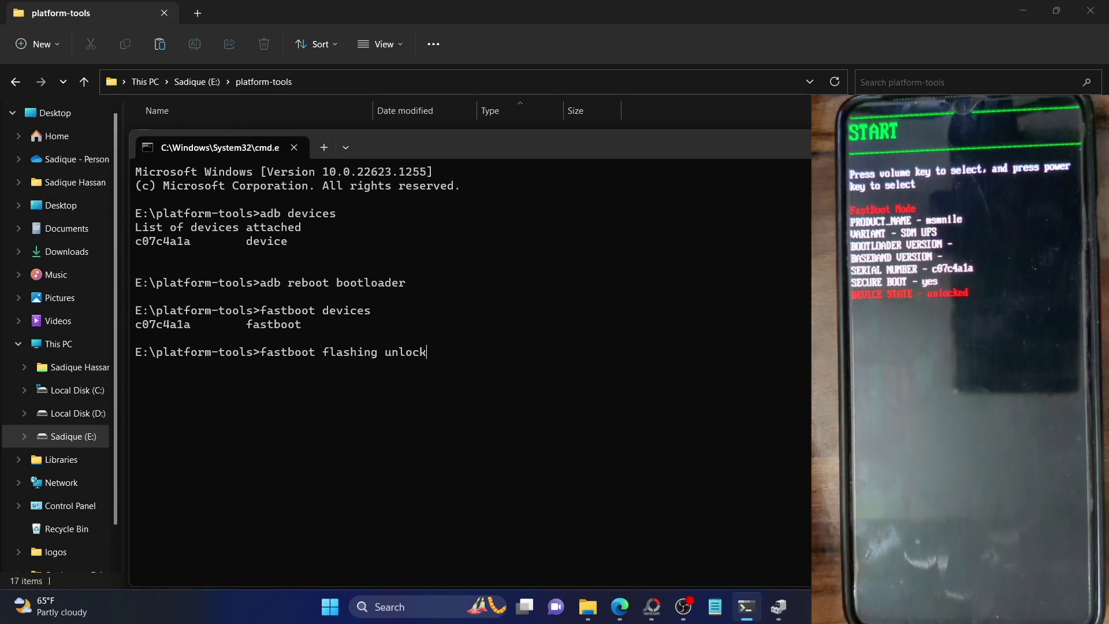
key(BackSpace)
key(BackSpace)
key(BackSpace)
key(BackSpace)
key(BackSpace)
key(BackSpace)
key(BackSpace)
key(BackSpace)
key(BackSpace)
key(BackSpace)
key(BackSpace)
key(BackSpace)
key(BackSpace)
key(BackSpace)
key(BackSpace)
key(BackSpace)
key(BackSpace)
key(BackSpace)
key(BackSpace)
key(BackSpace)
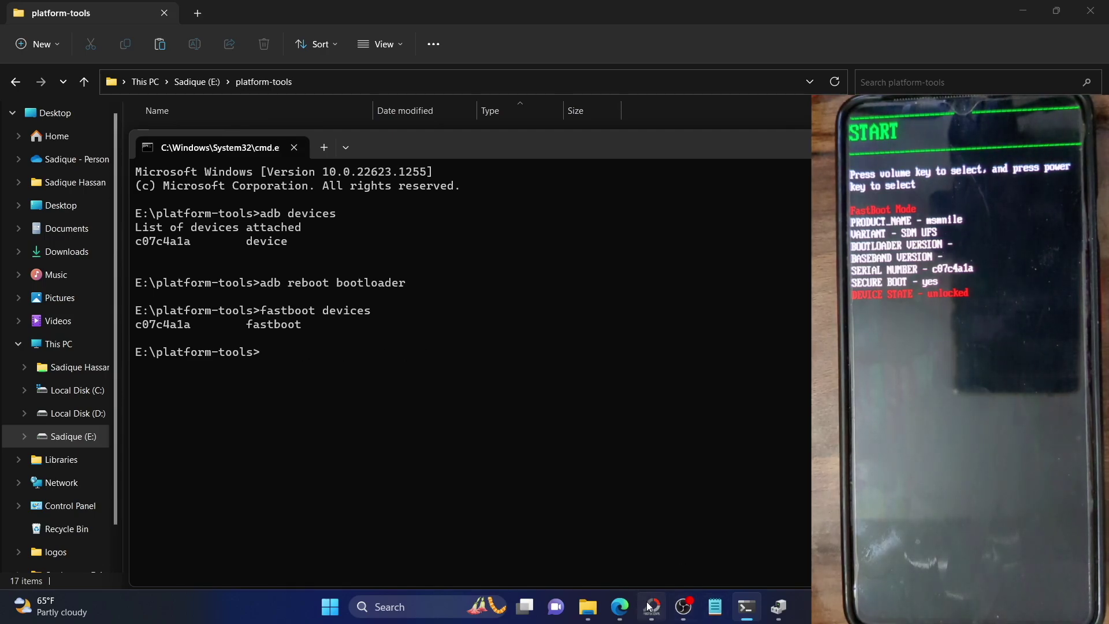
Step: Switch to the DerpFest guide in the browser and copy the fastboot flash recovery recovery.img command from Step 6
click(620, 606)
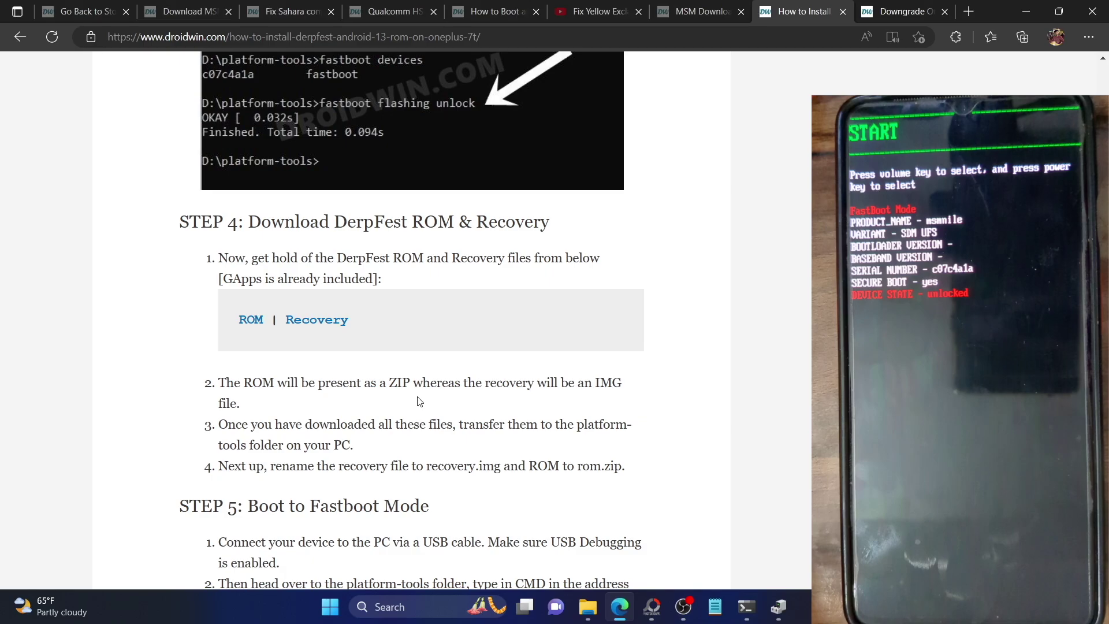
scroll(420, 401, down, 1)
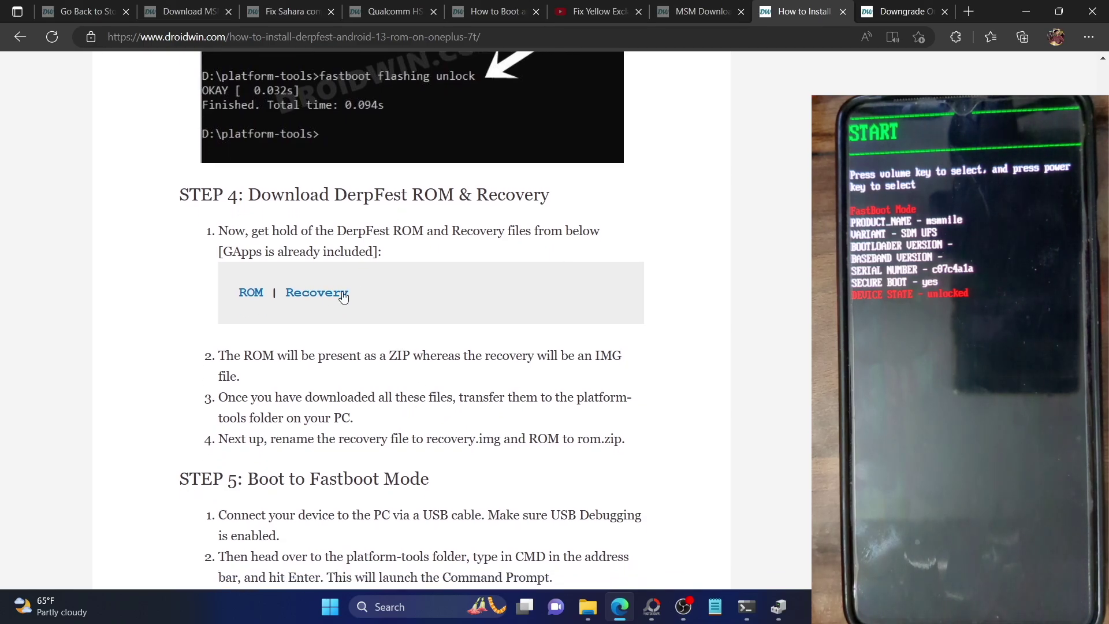
click(587, 607)
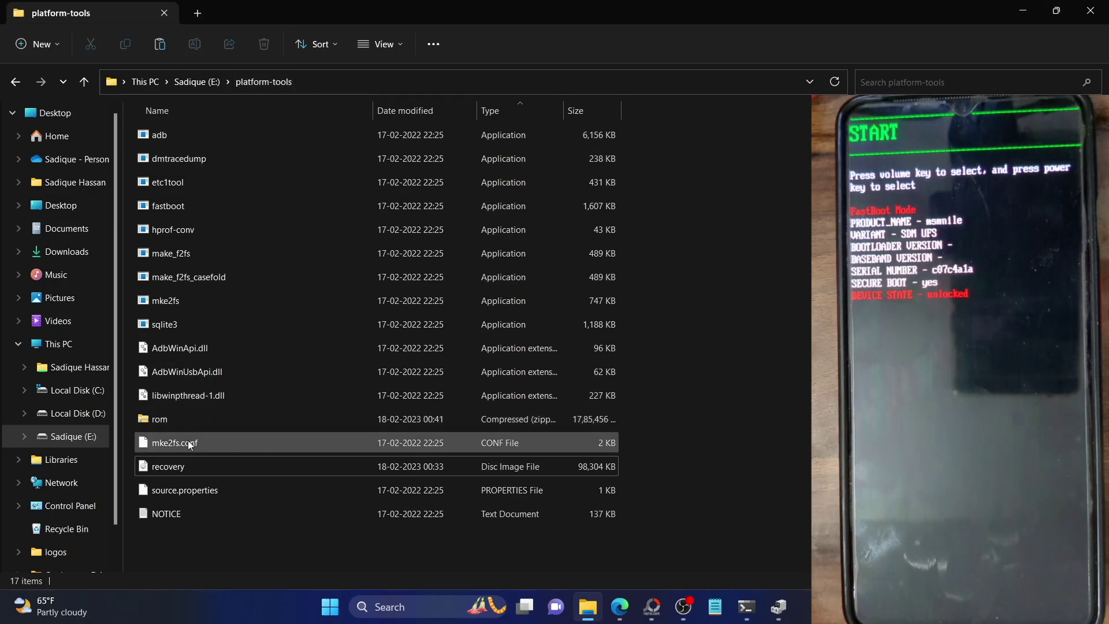
click(620, 606)
scroll(545, 485, down, 8)
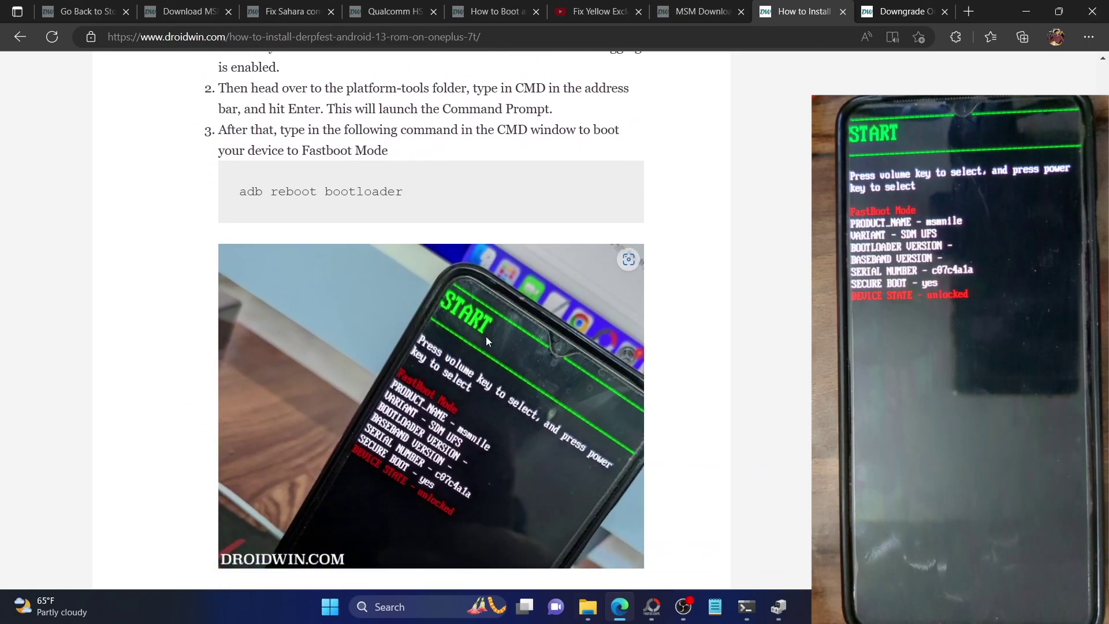
scroll(486, 336, down, 13)
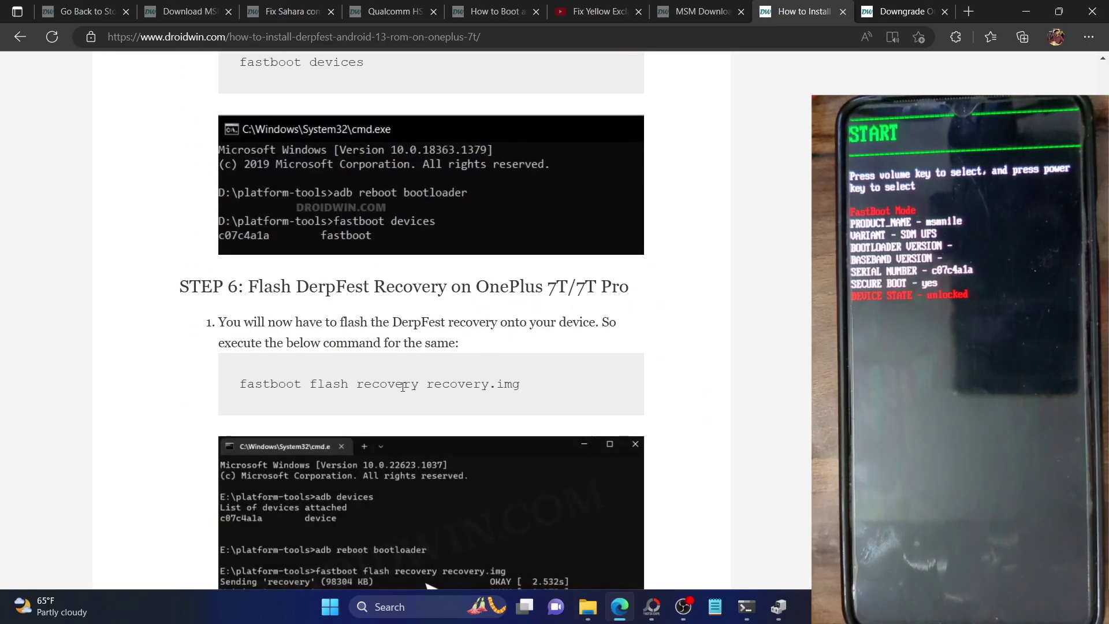
triple_click(403, 386)
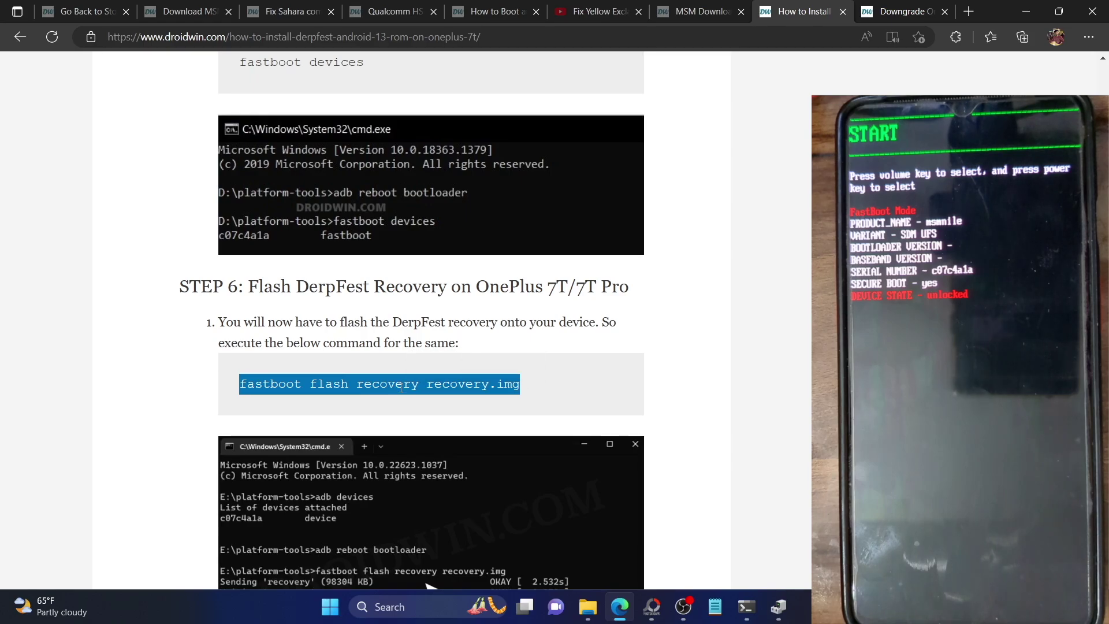
Step: Switch to the Command Prompt, move its window off the file list, and run fastboot flash recovery recovery.img
click(588, 607)
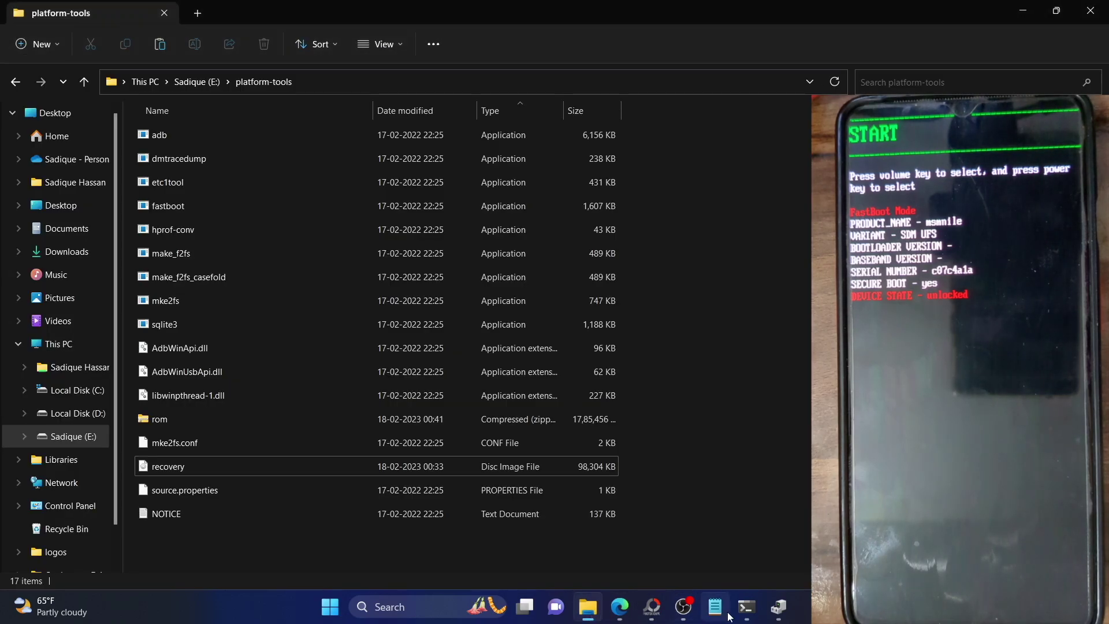
click(733, 615)
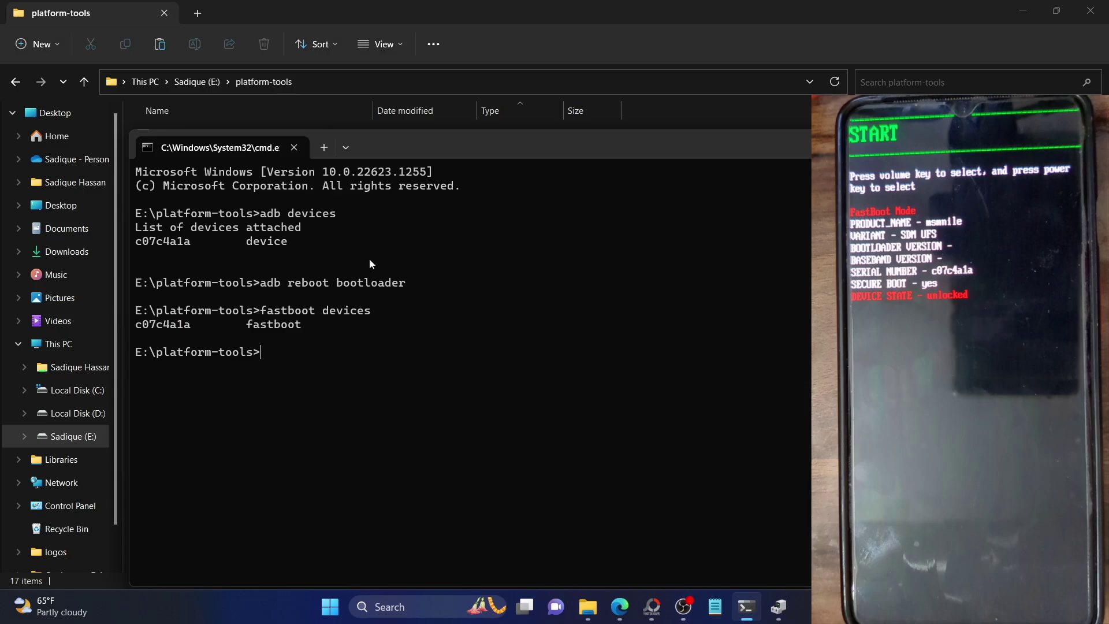
drag(436, 151, 578, 76)
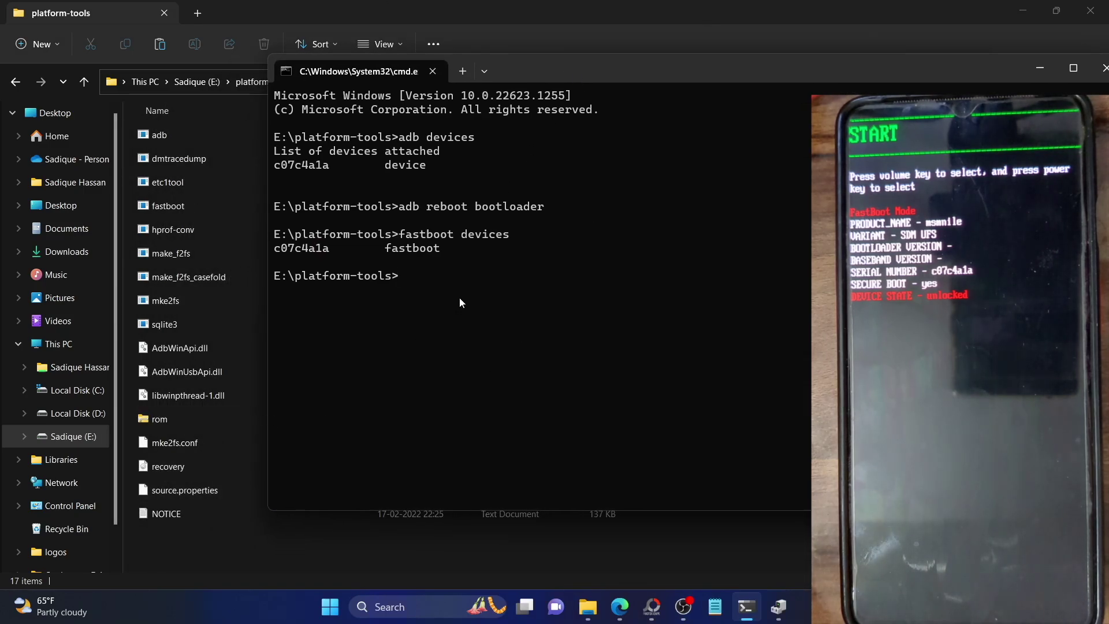
key(ctrl+v)
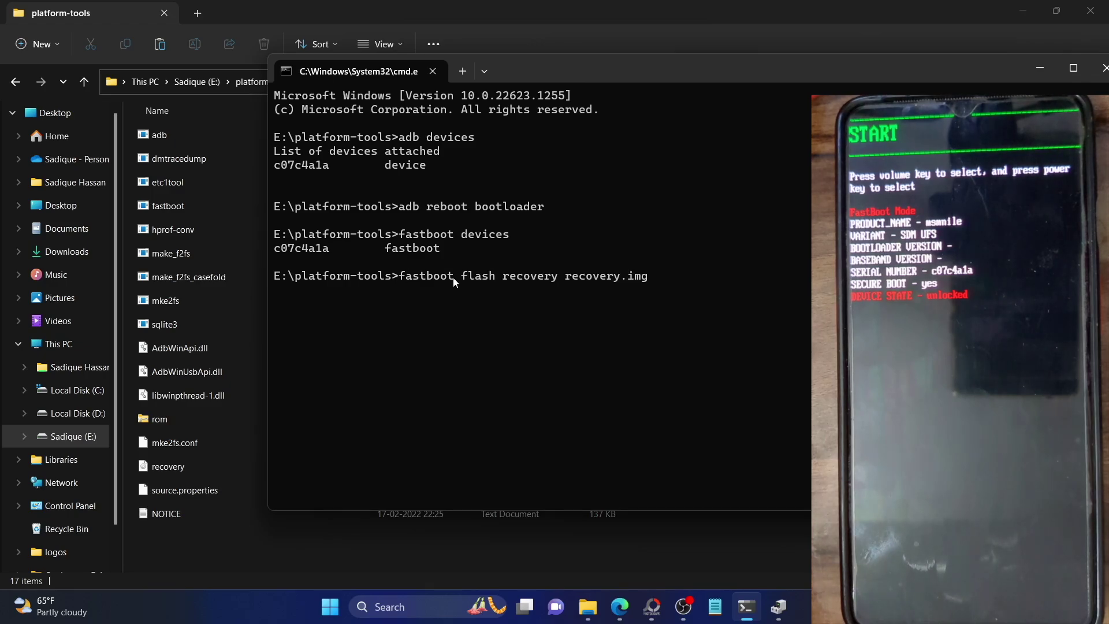
key(Return)
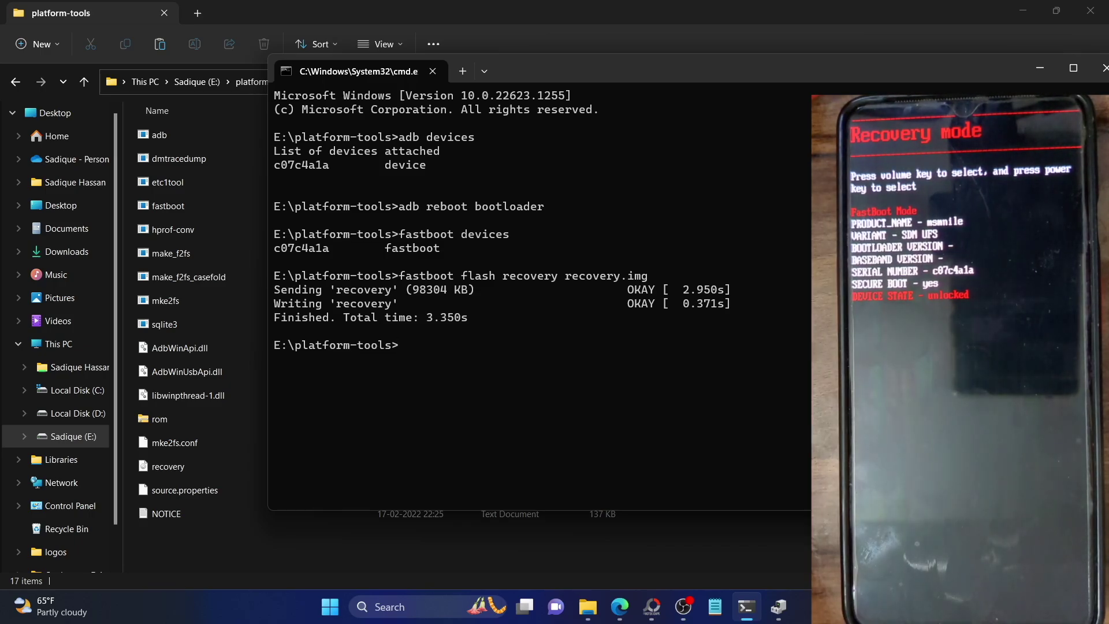
Step: Run fastboot reboot recovery to boot the phone into the flashed recovery
text(tboot reboot)
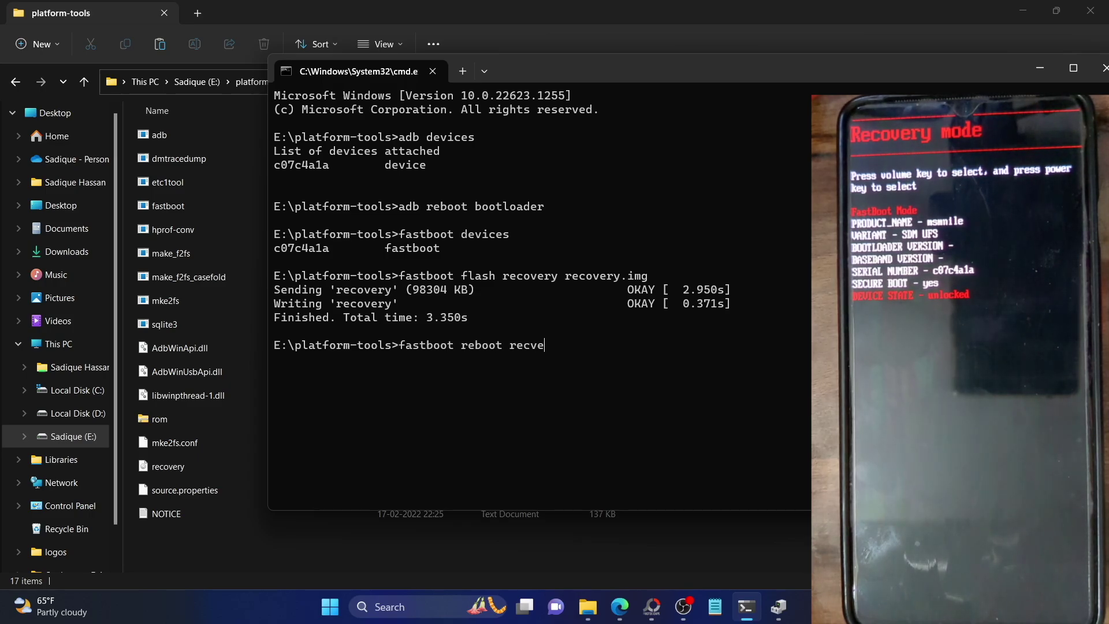
text( recovery)
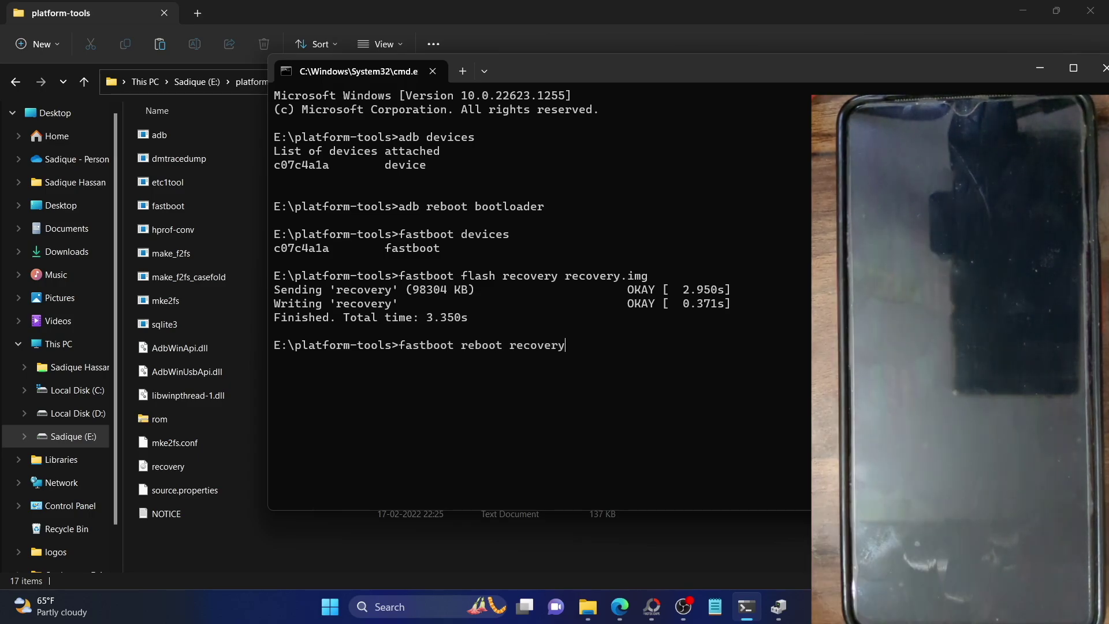
key(Return)
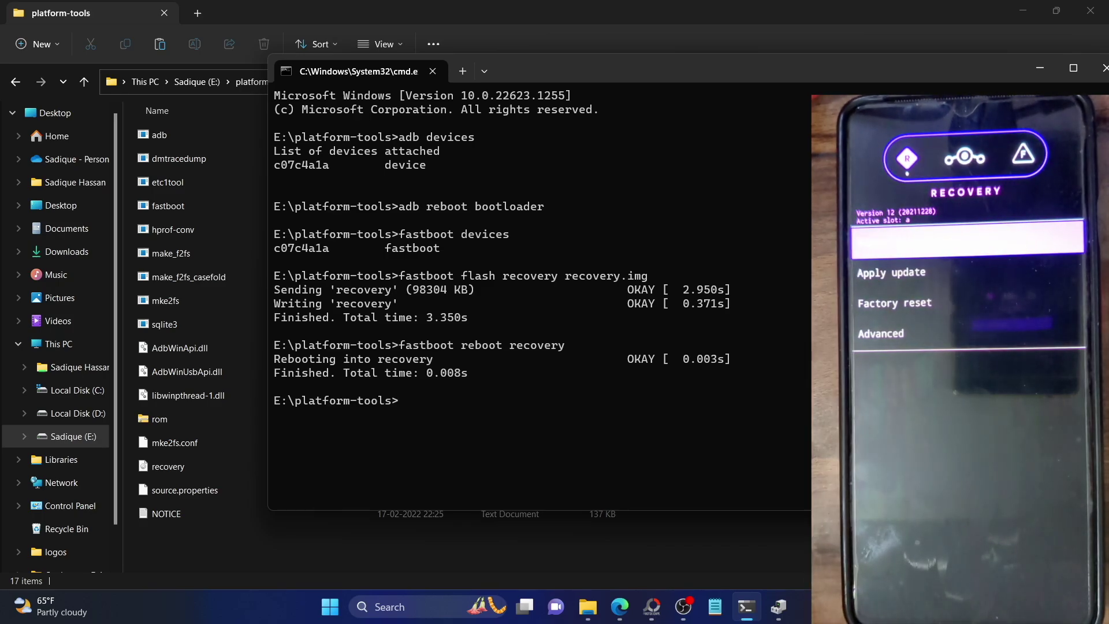
Step: Switch to the browser and read the guide's Step 7 on factory reset and Step 8 on installing the ROM
click(619, 606)
scroll(374, 212, down, 1)
scroll(374, 212, down, 12)
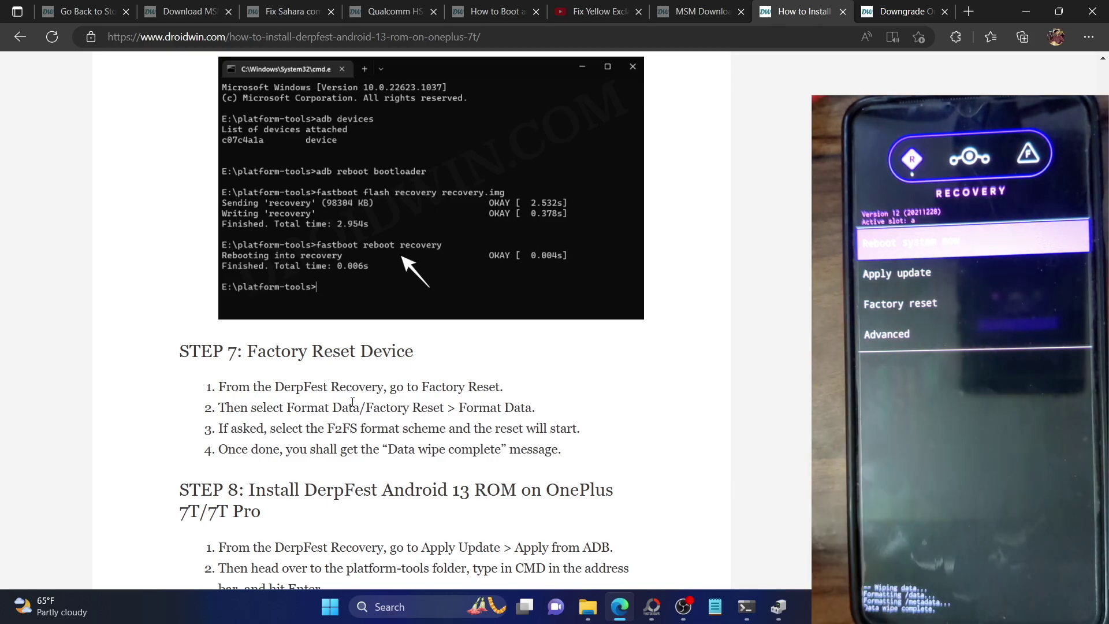
scroll(352, 402, down, 3)
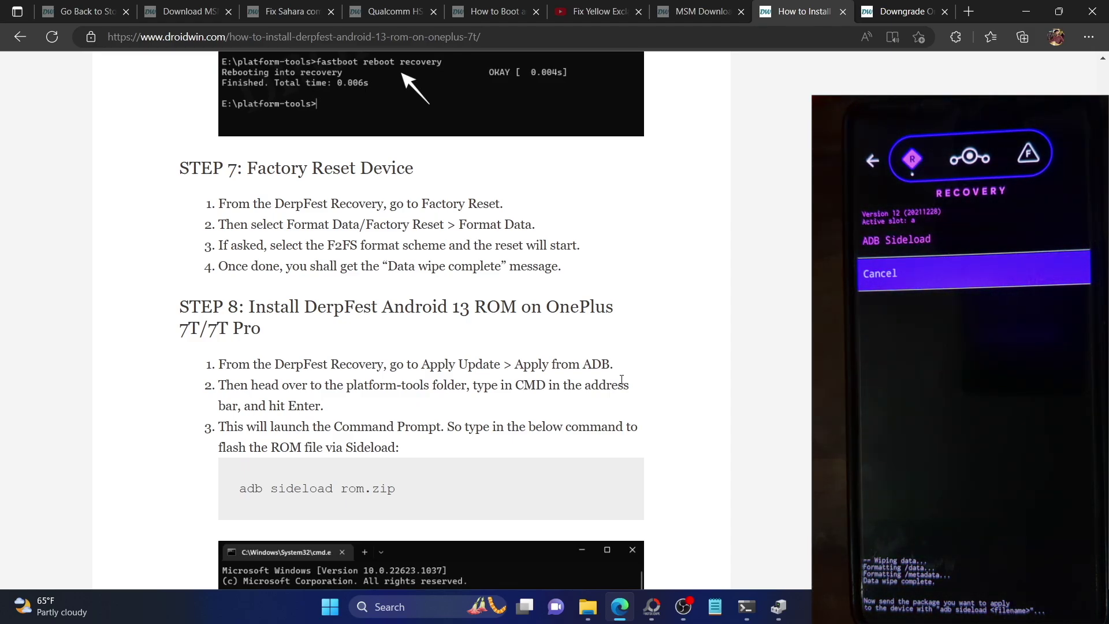
Step: Switch to the Command Prompt and run adb devices to check the phone's sideload connection
click(592, 605)
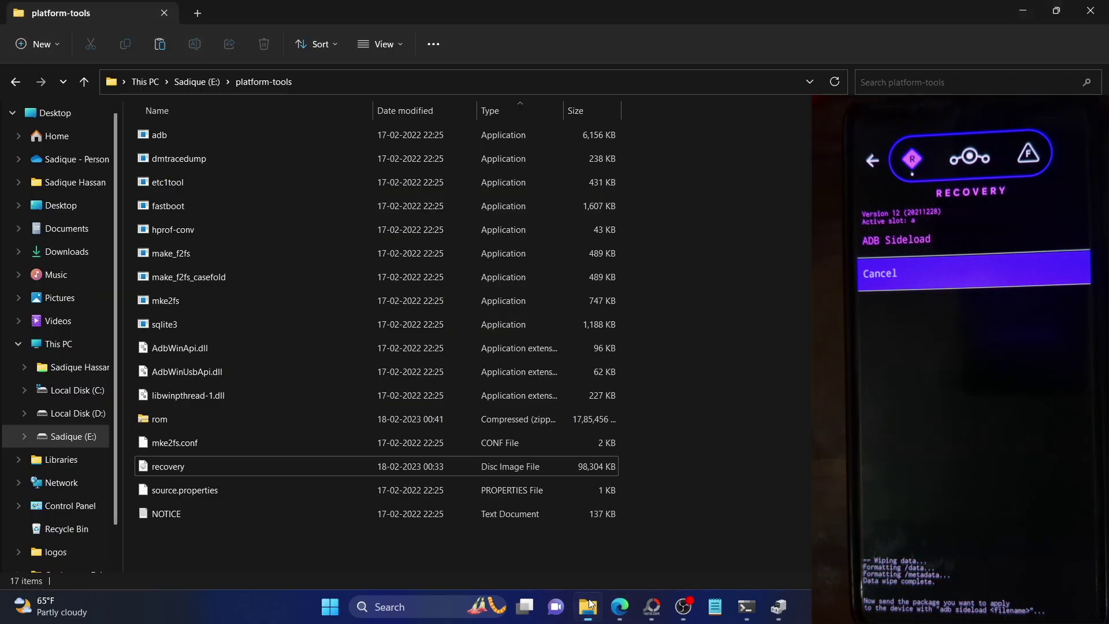
click(746, 606)
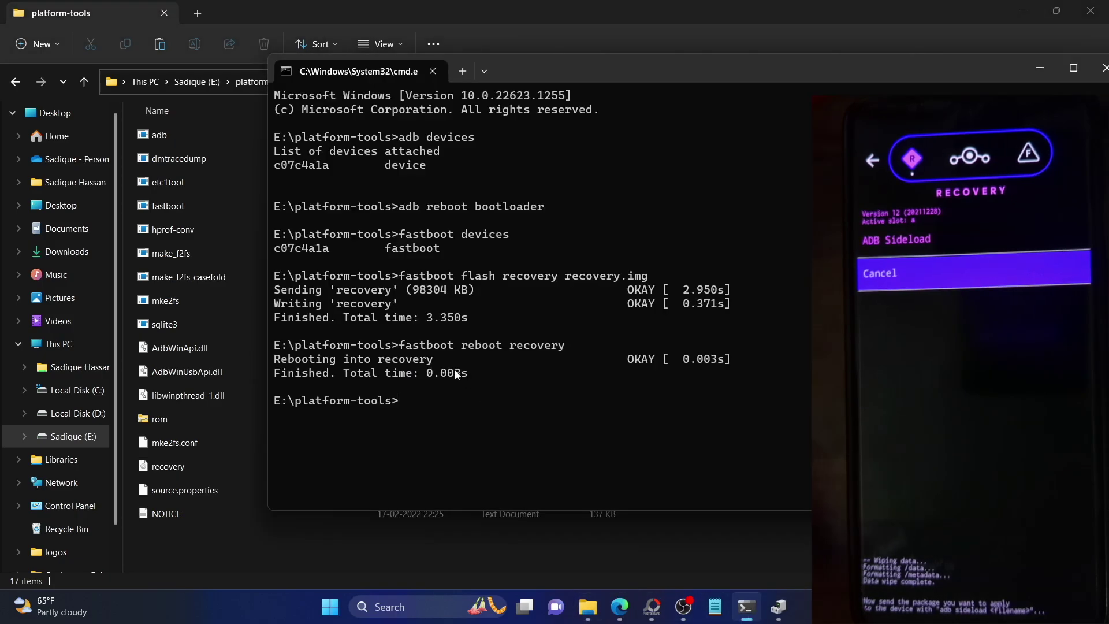
text(adb device)
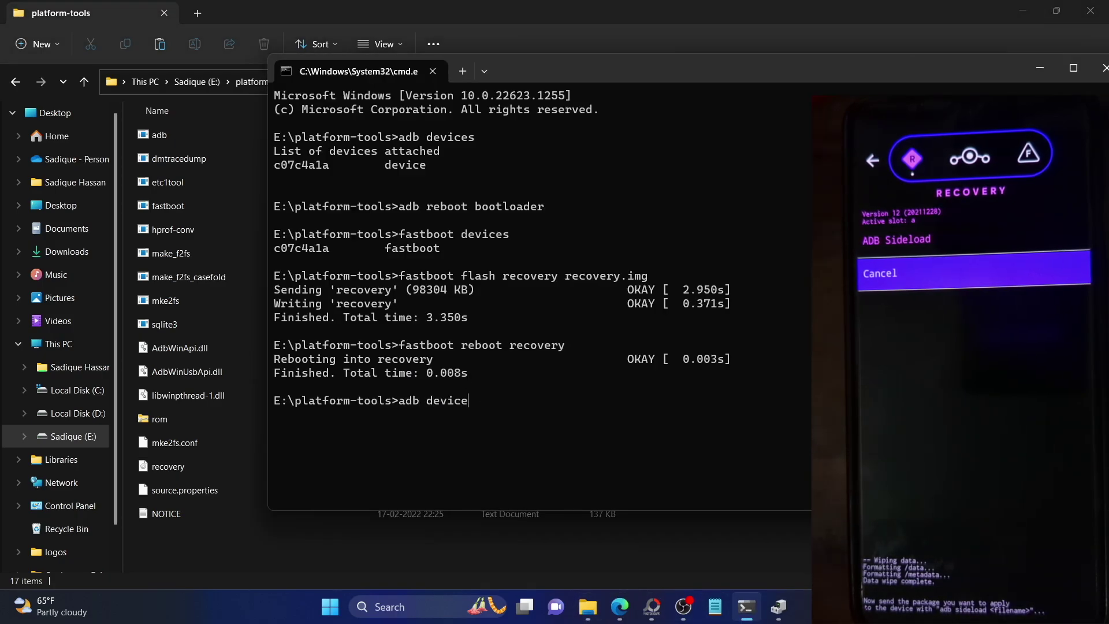
text(s)
key(Return)
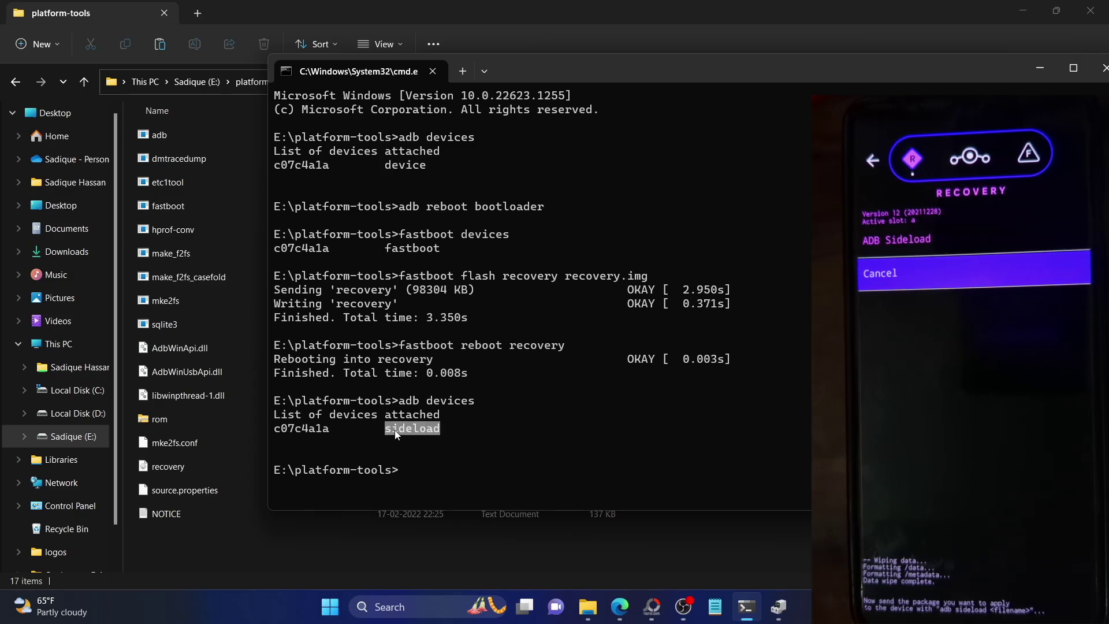
Step: Run adb sideload rom.zip to flash the ROM onto the phone
click(427, 470)
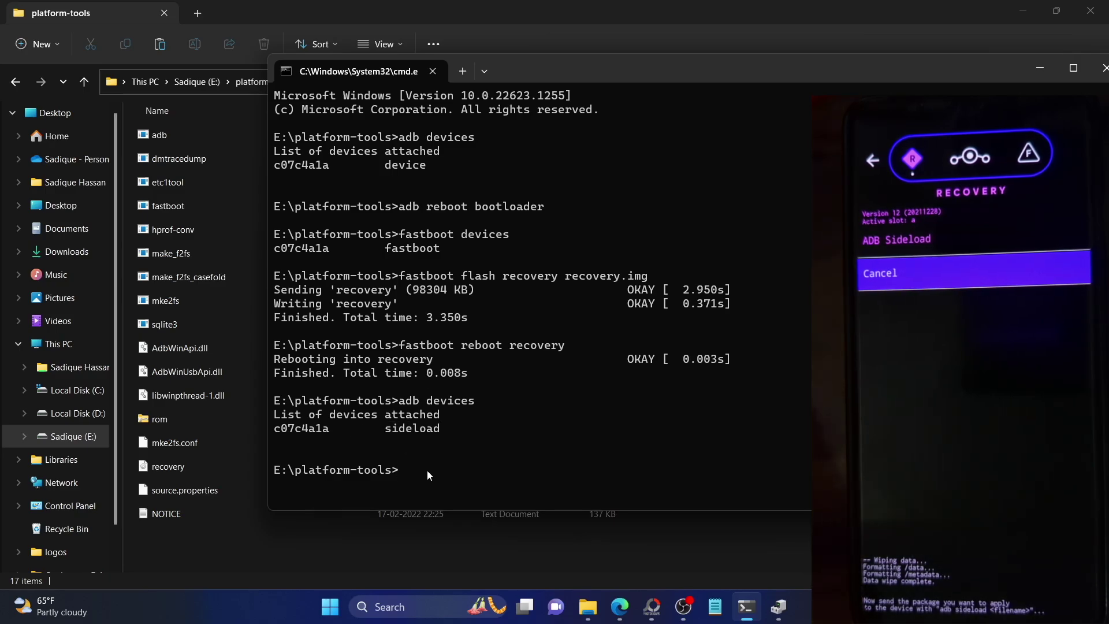
text(adb sidel)
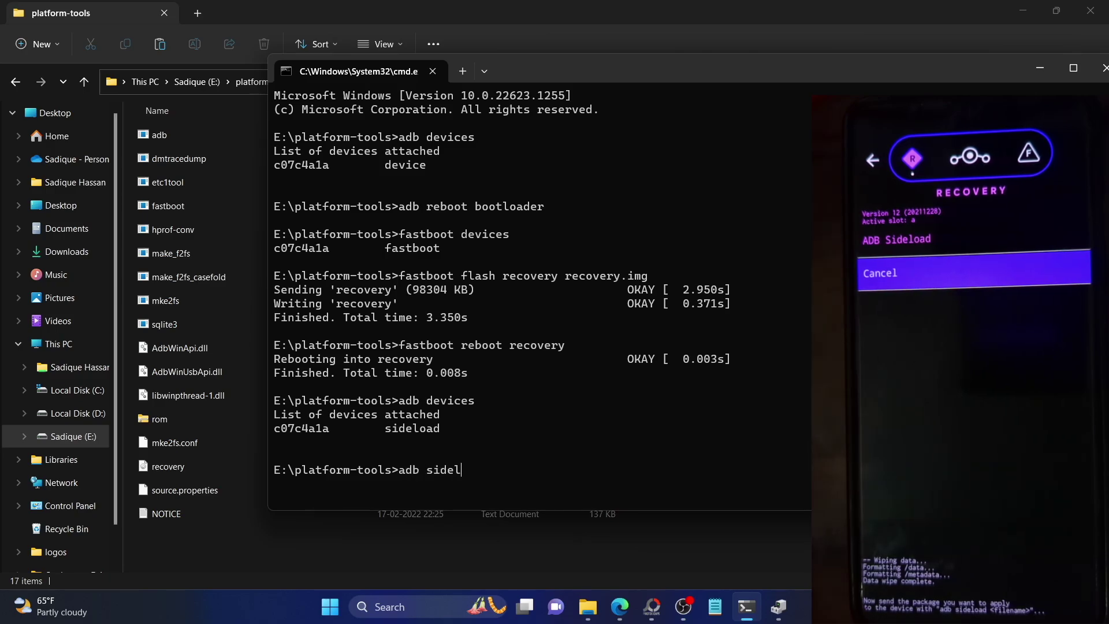
text(oad)
text(rom.zip)
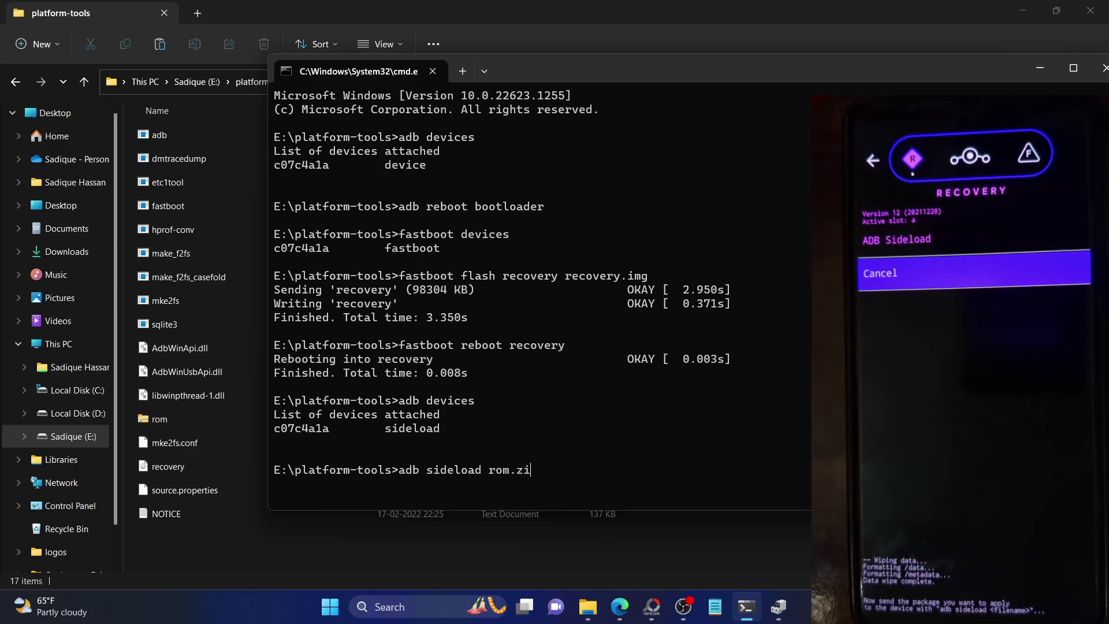
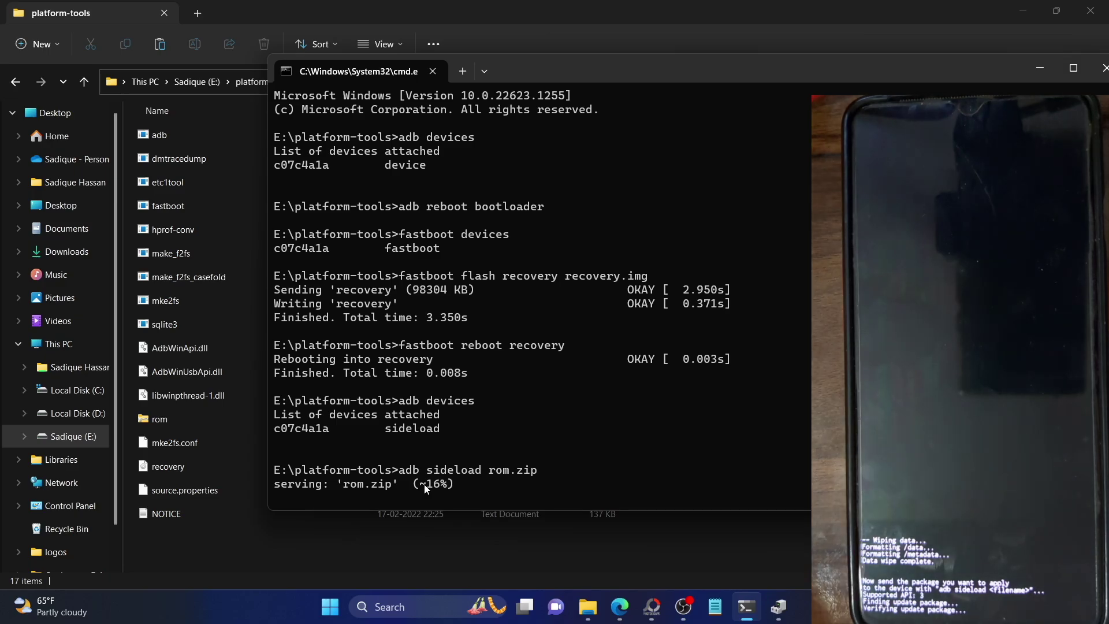
Step: Switch to the browser and read the guide's Step 8 and the section Fix: Error During ADB Sideload with its list of messages
click(618, 607)
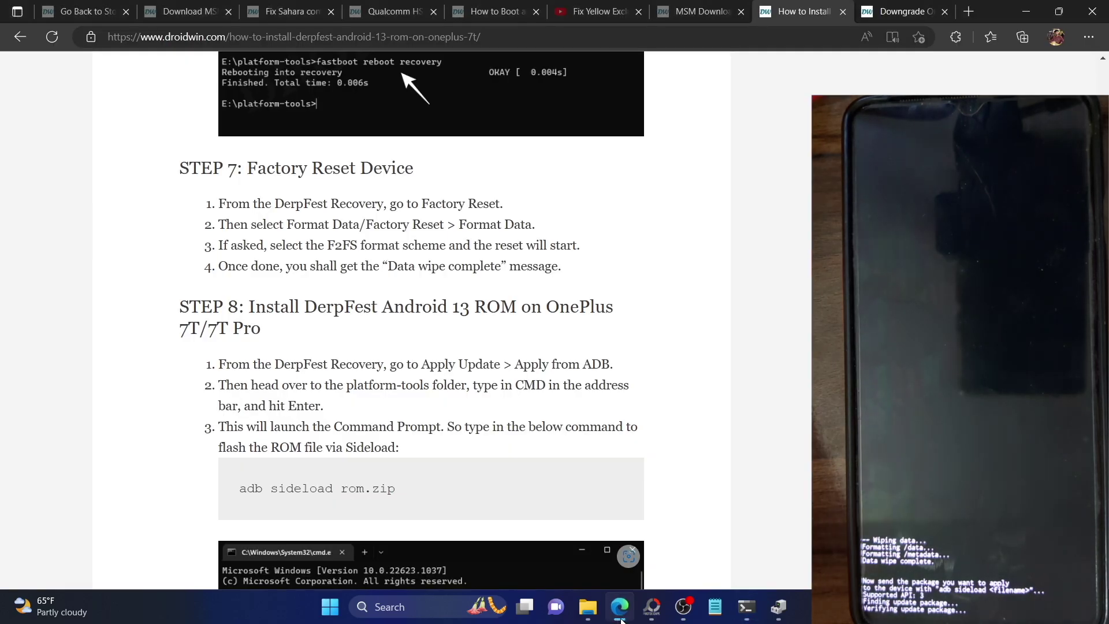
scroll(477, 403, down, 5)
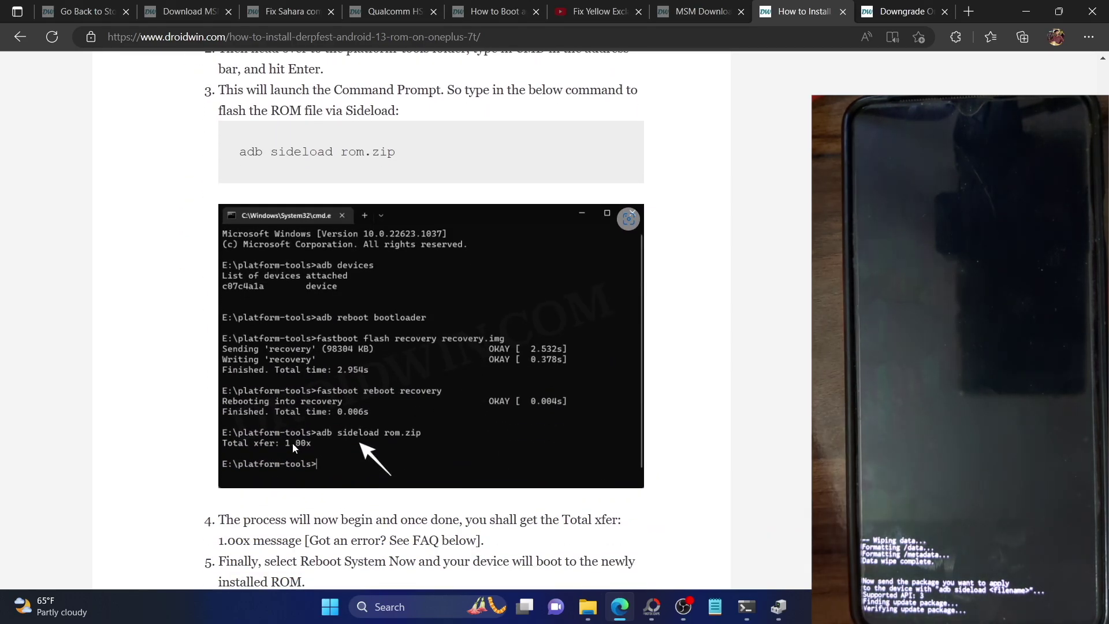
scroll(313, 443, down, 10)
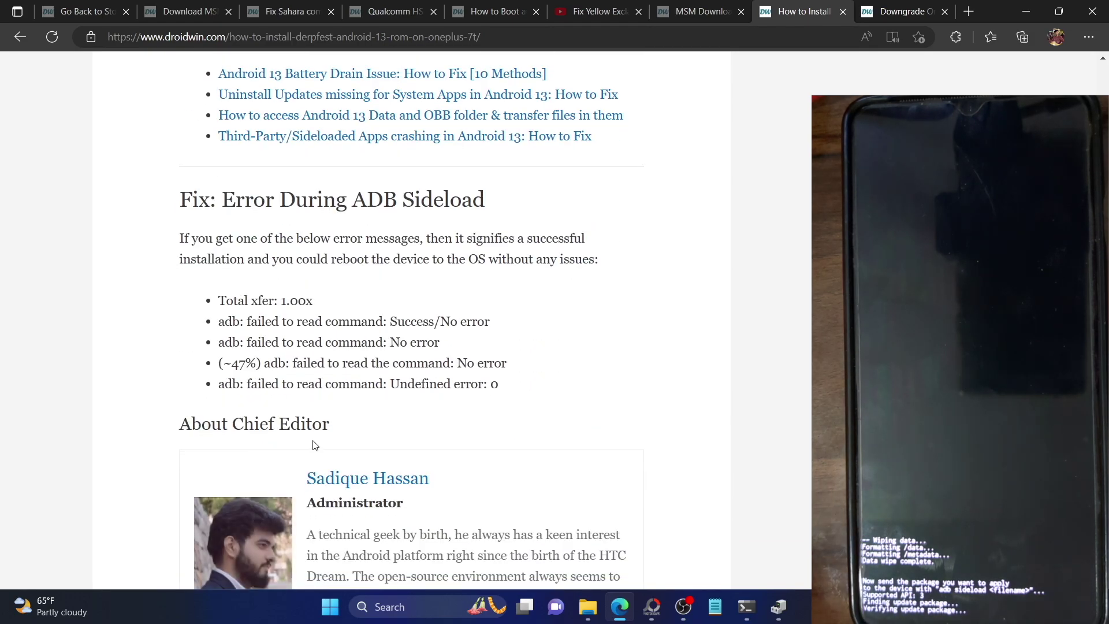
triple_click(264, 308)
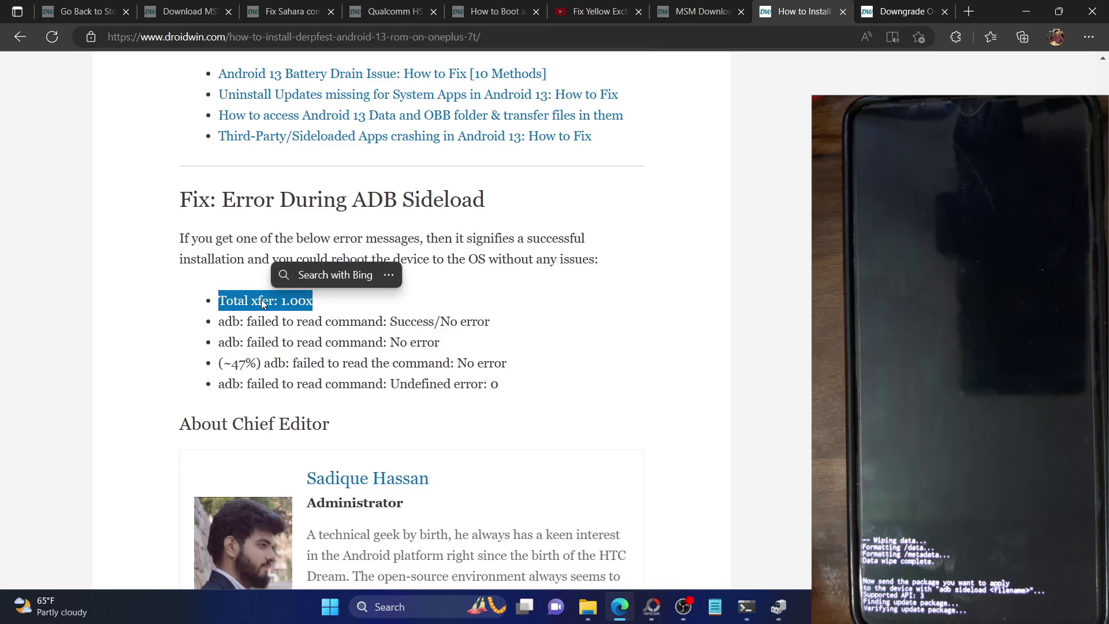
click(270, 359)
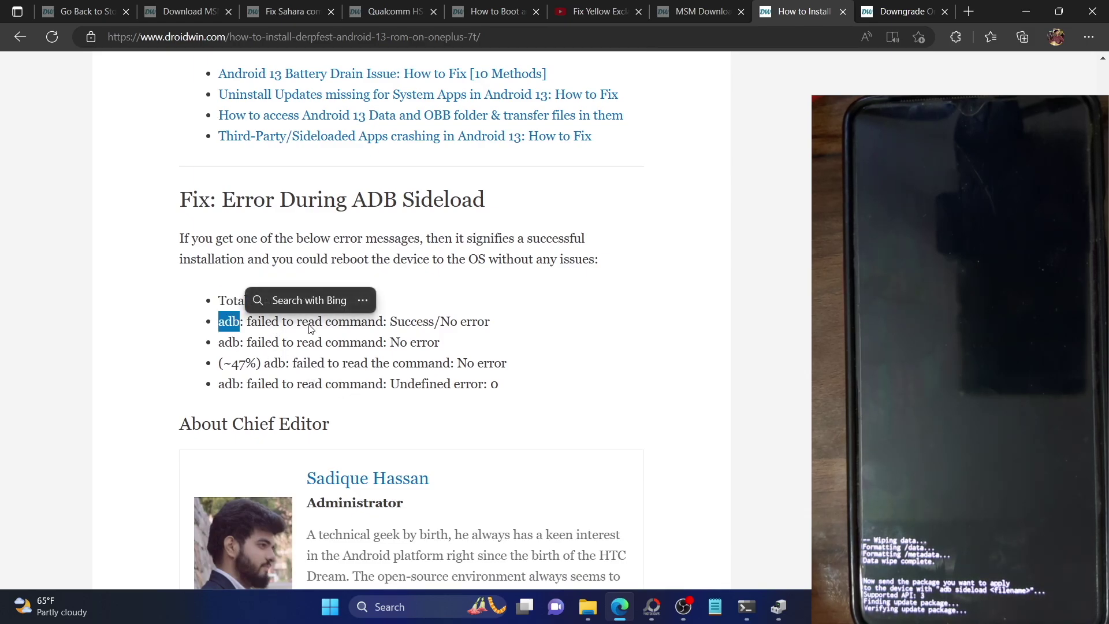
click(412, 324)
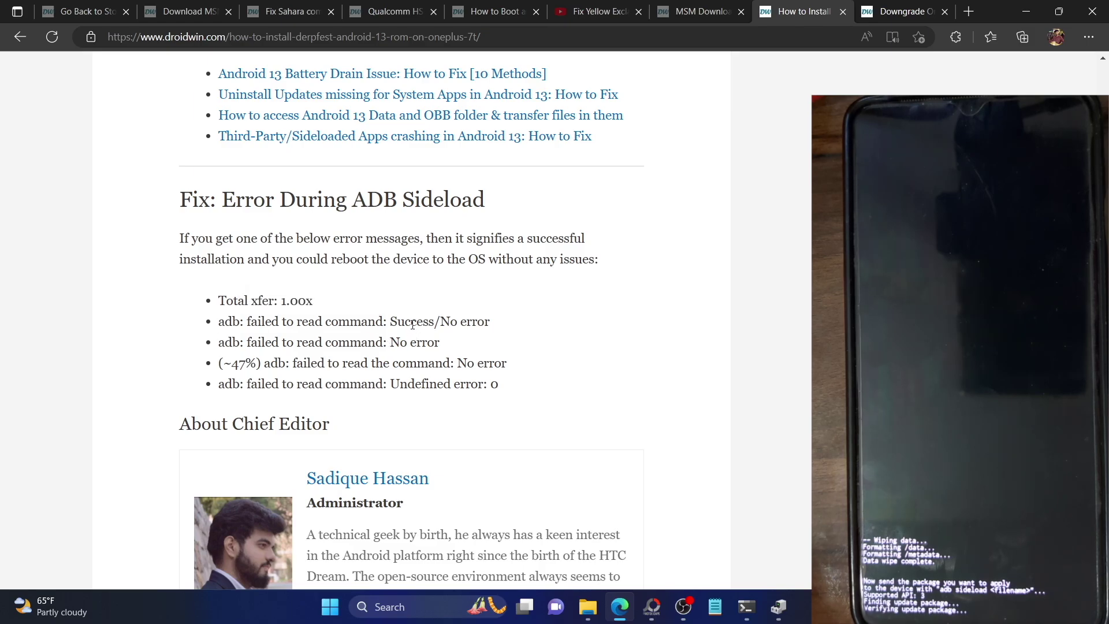
triple_click(249, 364)
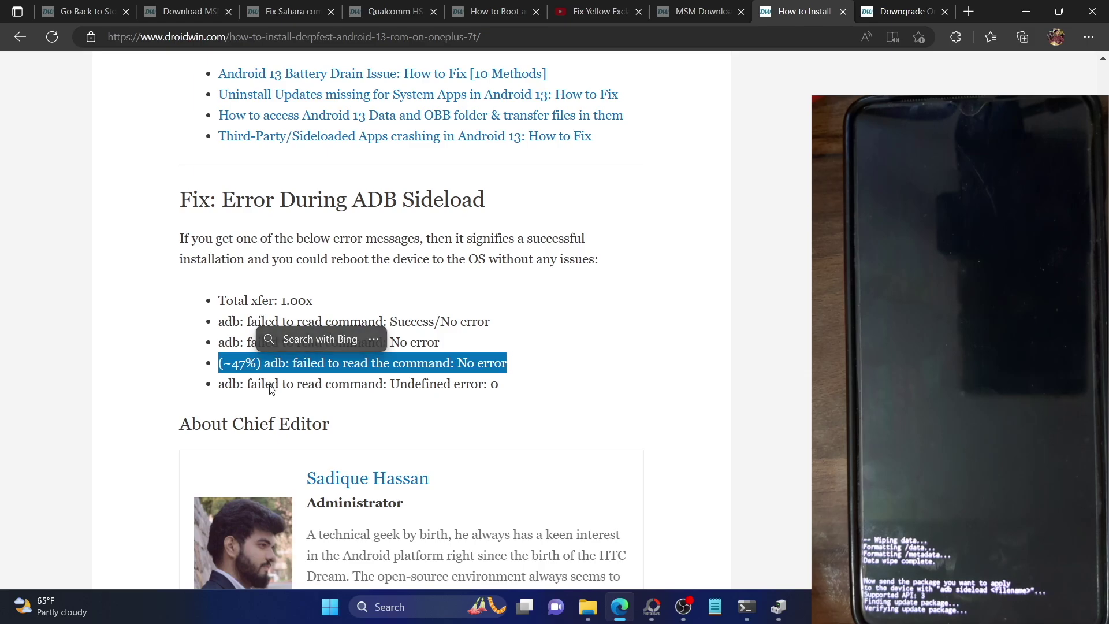
double_click(419, 385)
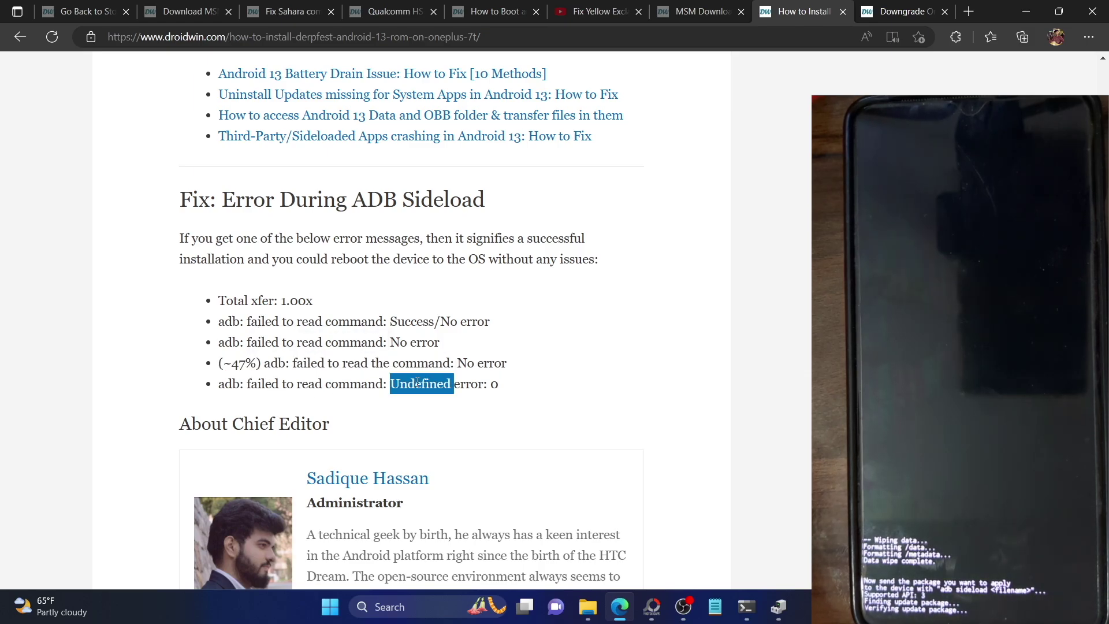
click(496, 387)
drag(500, 384, 244, 319)
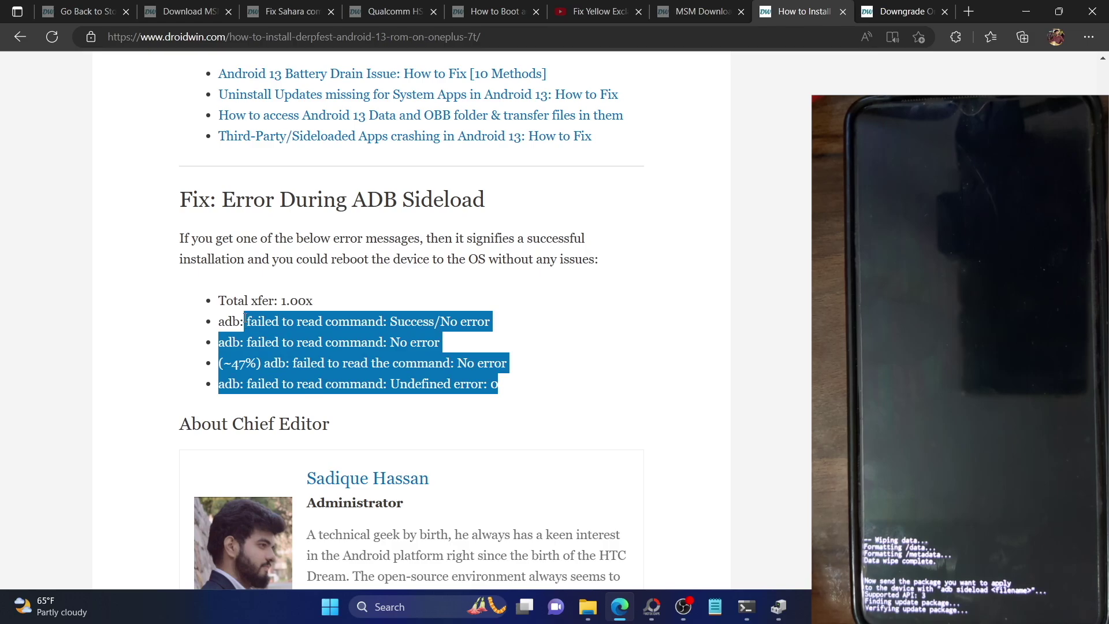
drag(222, 301, 520, 396)
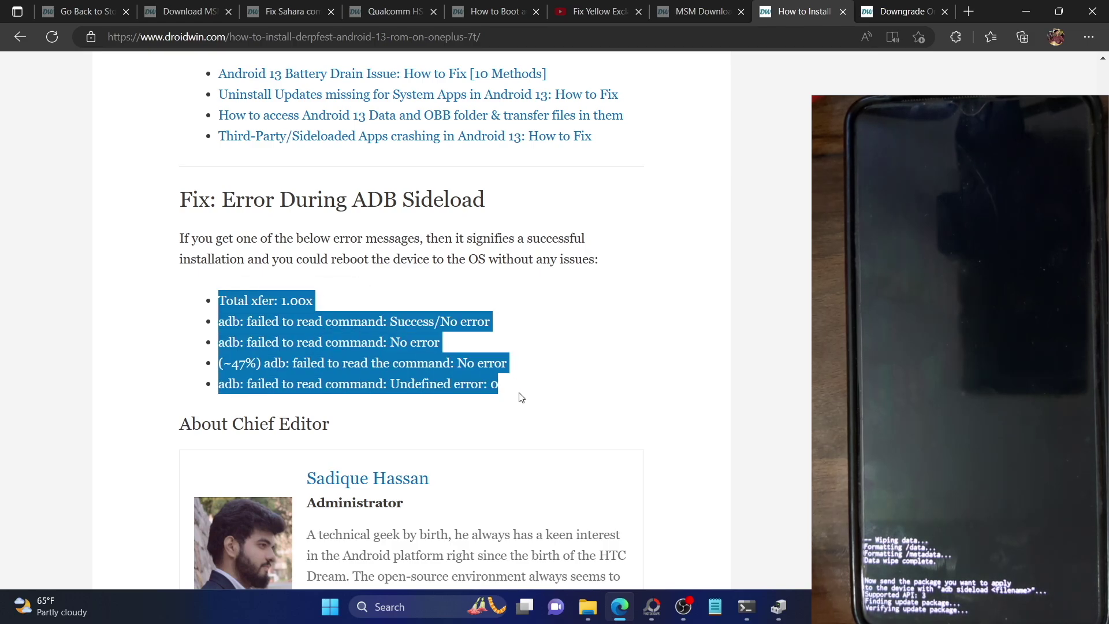
click(359, 353)
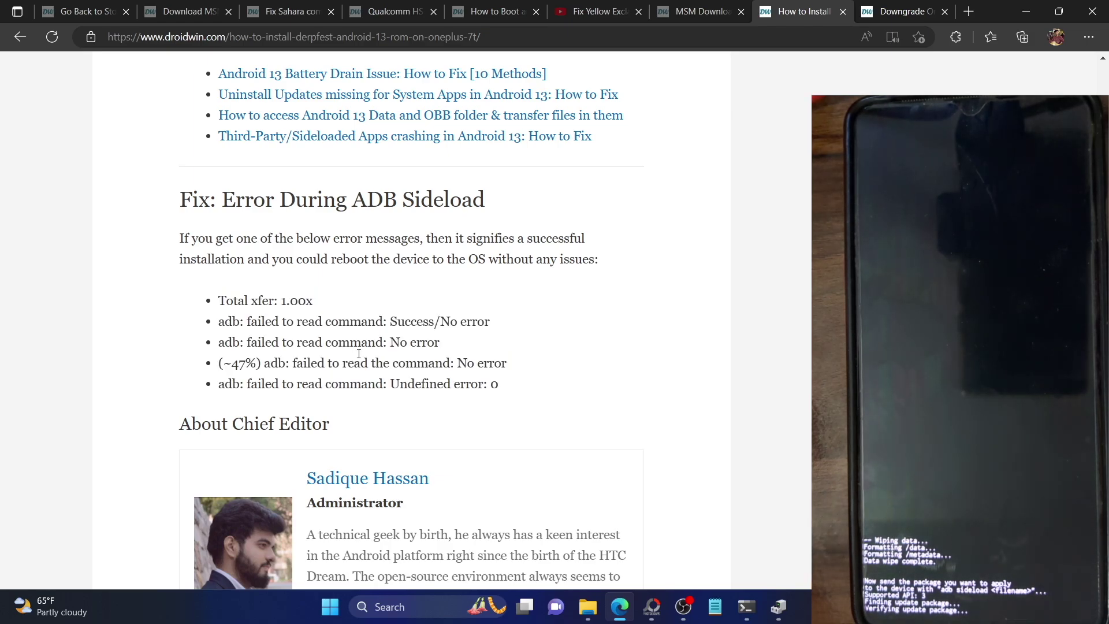
Step: Check the sideload progress in the Command Prompt and return to the browser to review the guide's introduction and table of contents
click(747, 606)
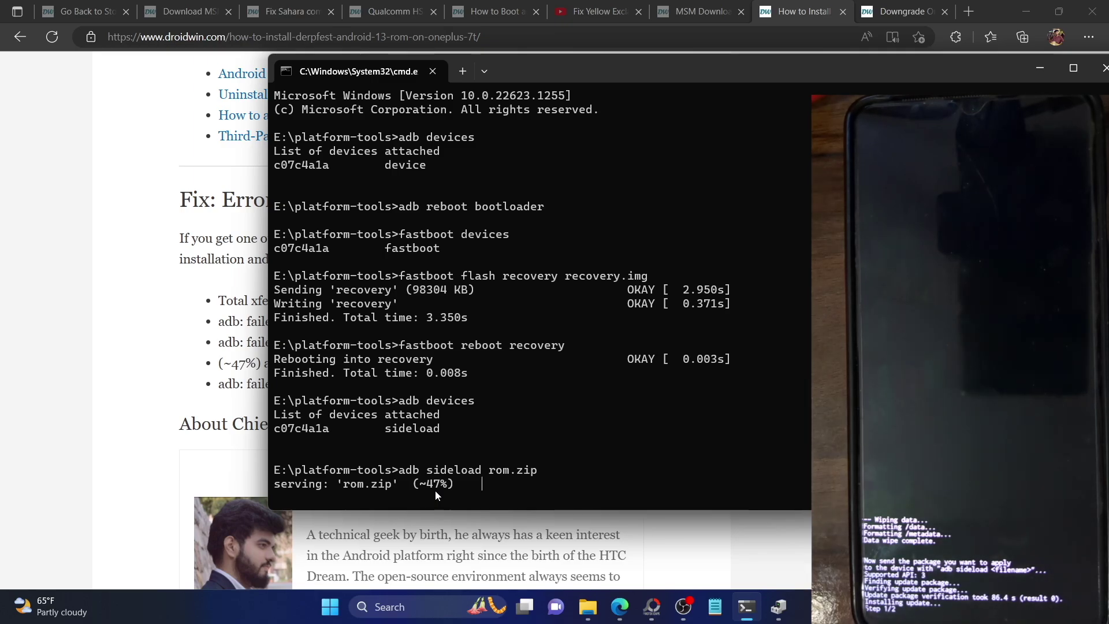
click(119, 338)
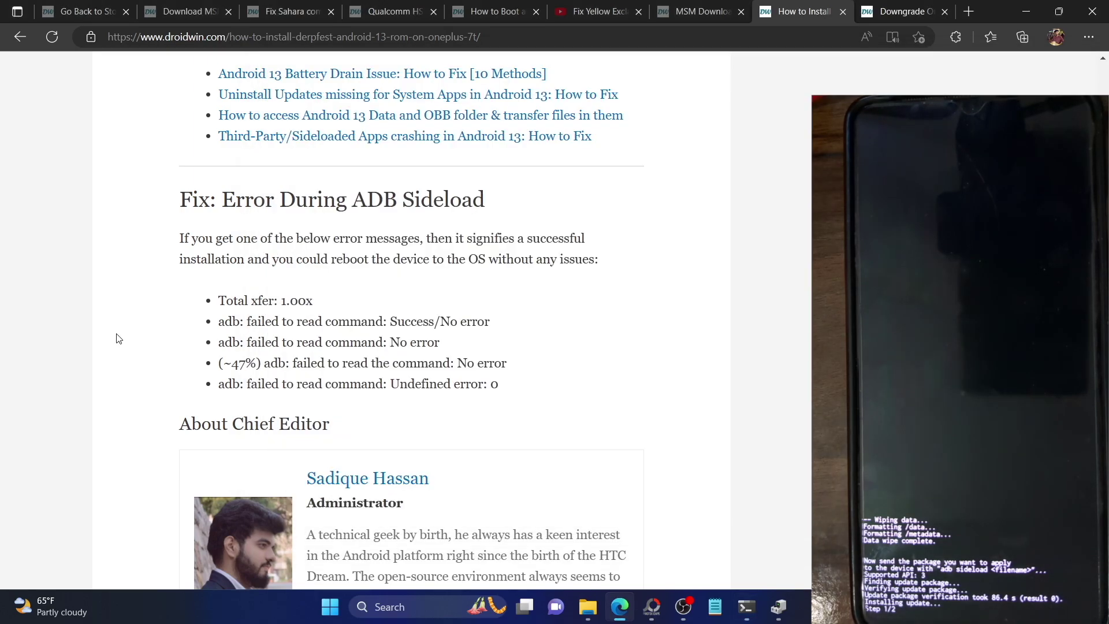
scroll(118, 339, up, 15)
scroll(118, 339, up, 15)
scroll(118, 339, up, 15)
scroll(119, 338, up, 8)
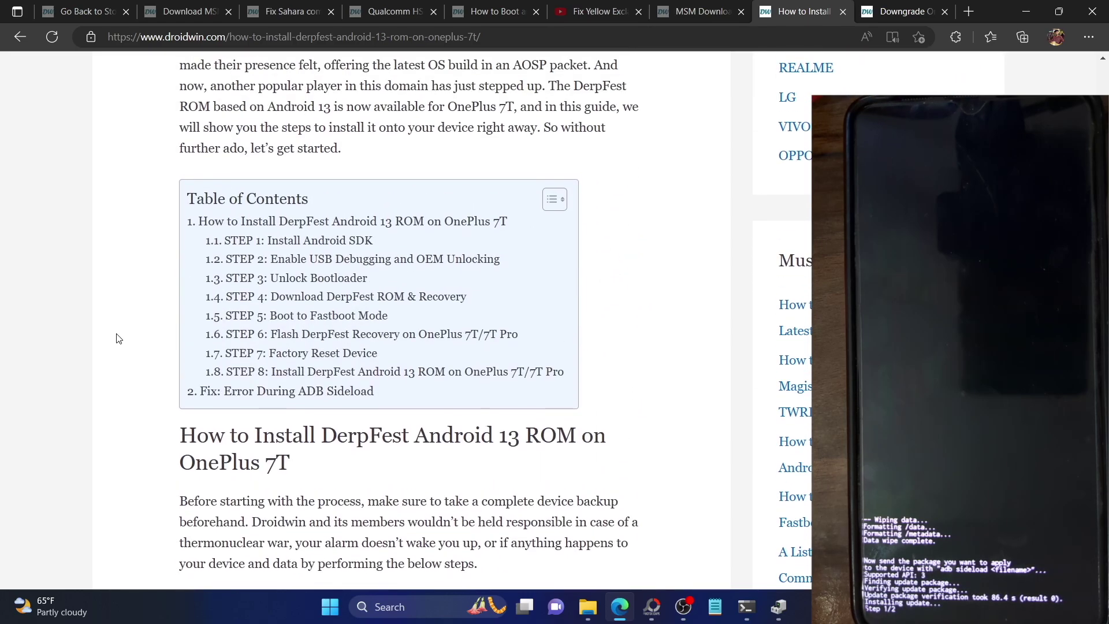
scroll(119, 339, up, 7)
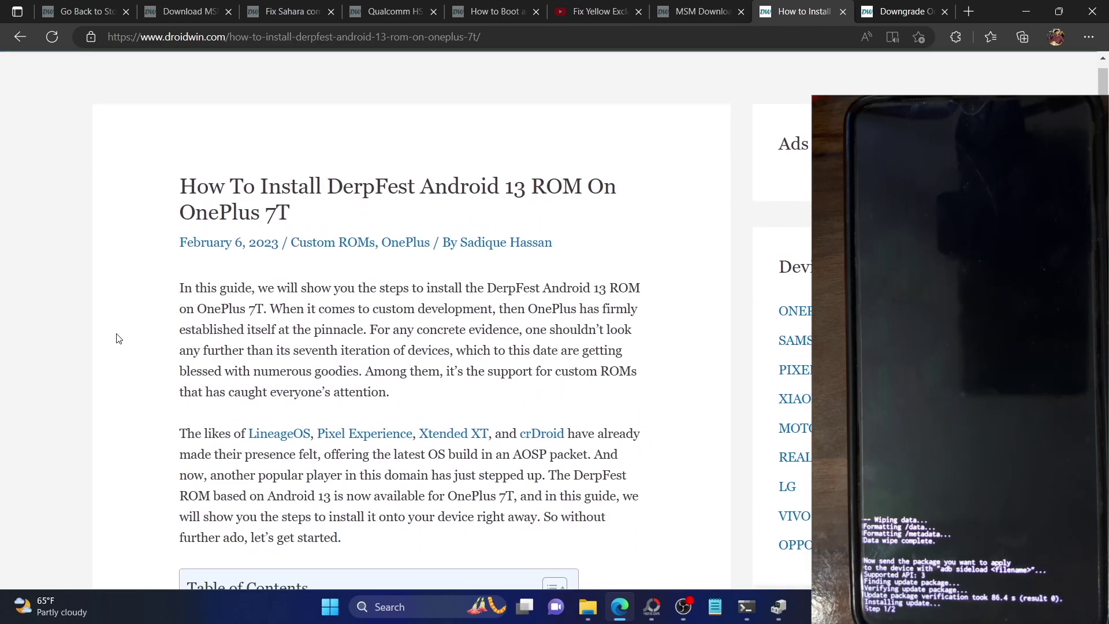
scroll(119, 338, down, 6)
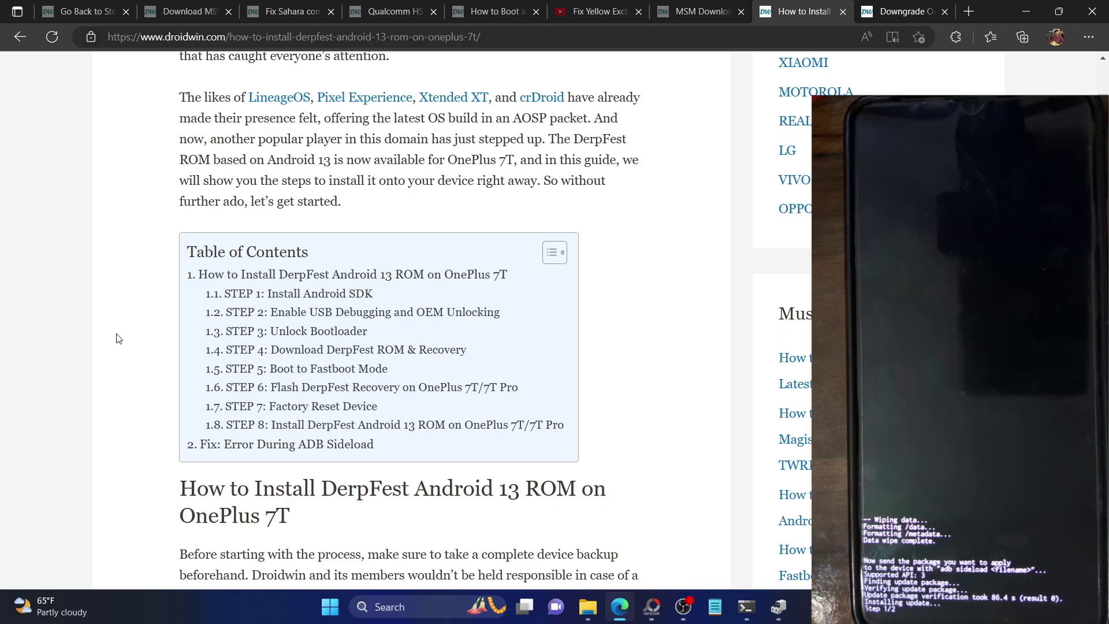
scroll(119, 338, down, 1)
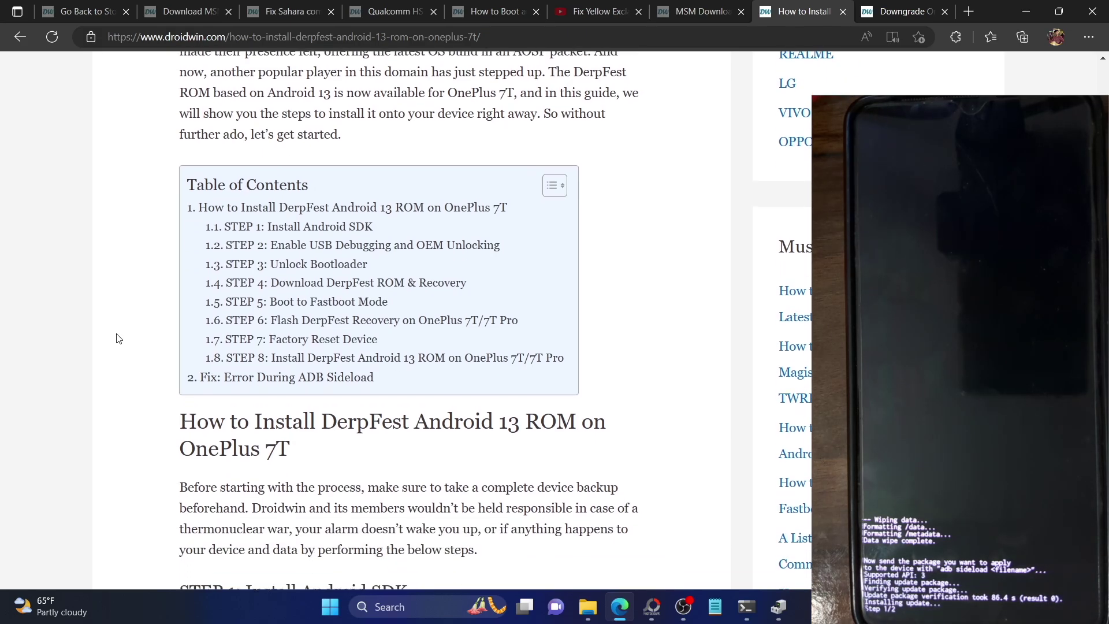
scroll(118, 338, down, 3)
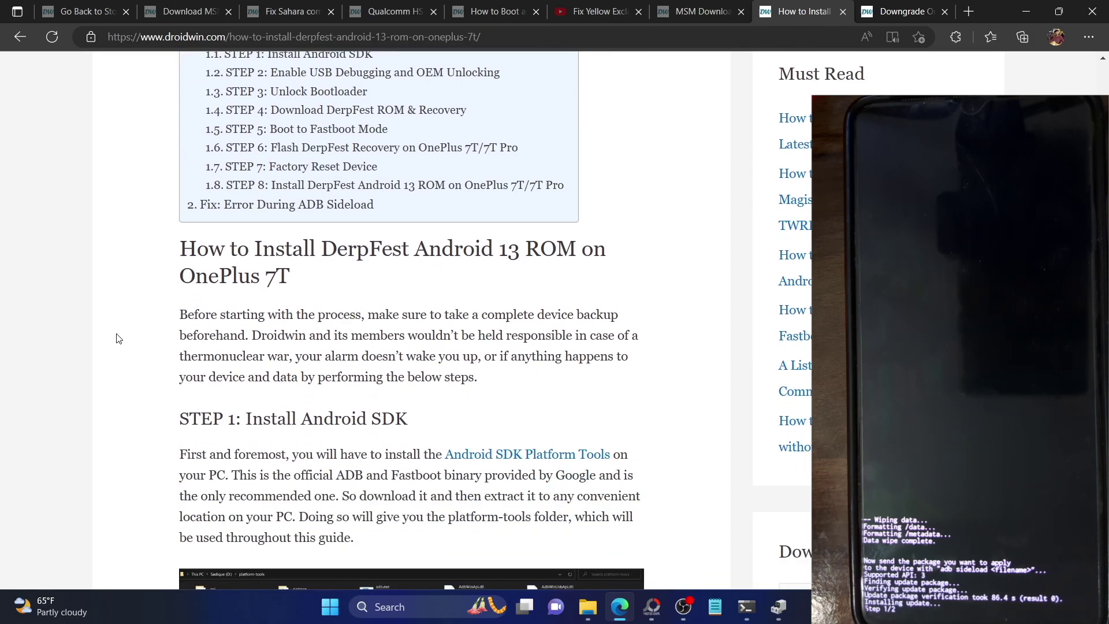
scroll(119, 339, up, 4)
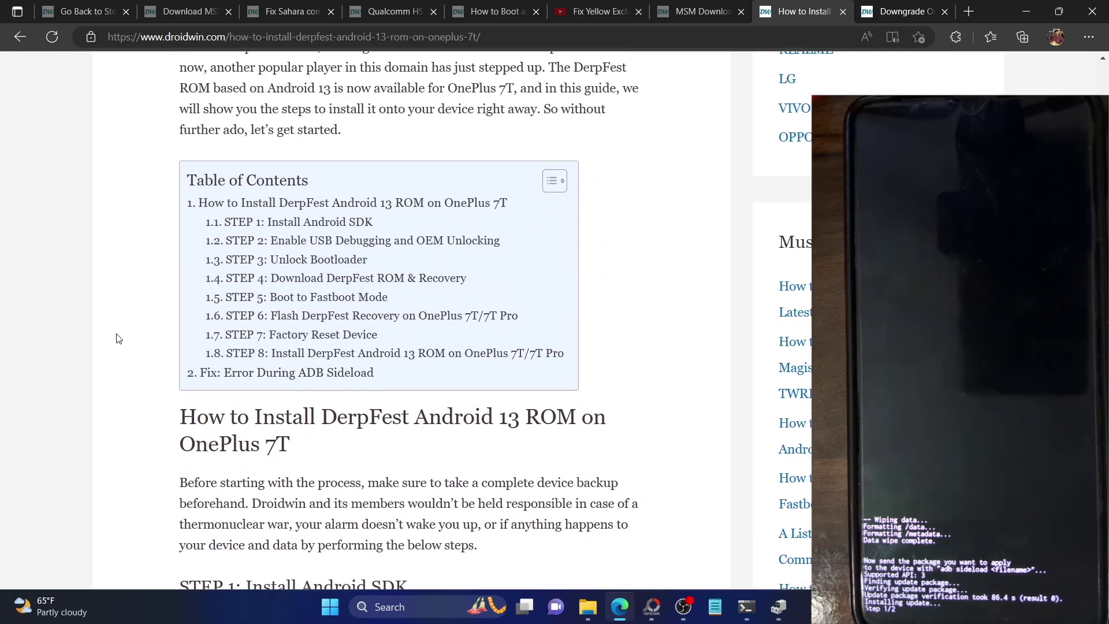
Step: Check the Command Prompt's sideload progress again and view the OnePlus 7/7T/7T Pro downgrade guide in the browser
click(744, 607)
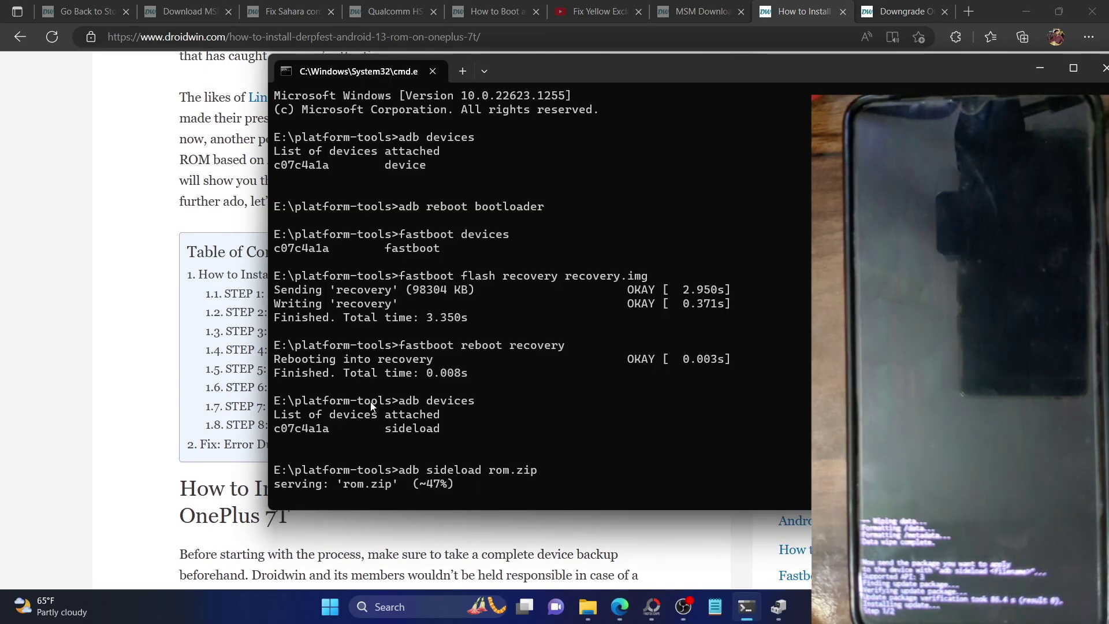
click(114, 406)
scroll(112, 403, up, 1)
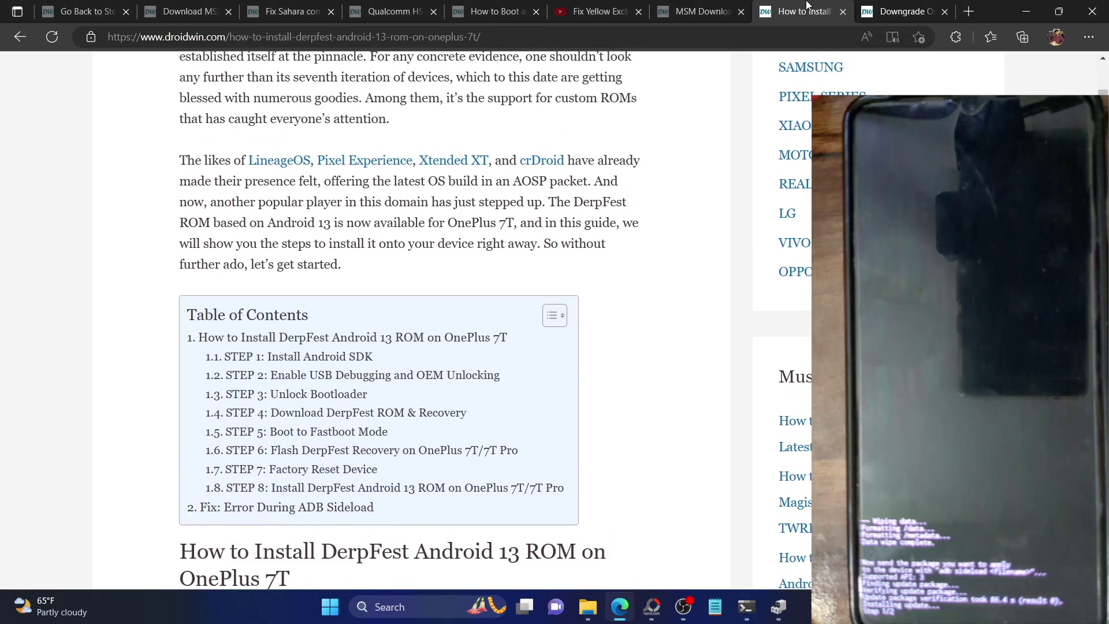
click(922, 13)
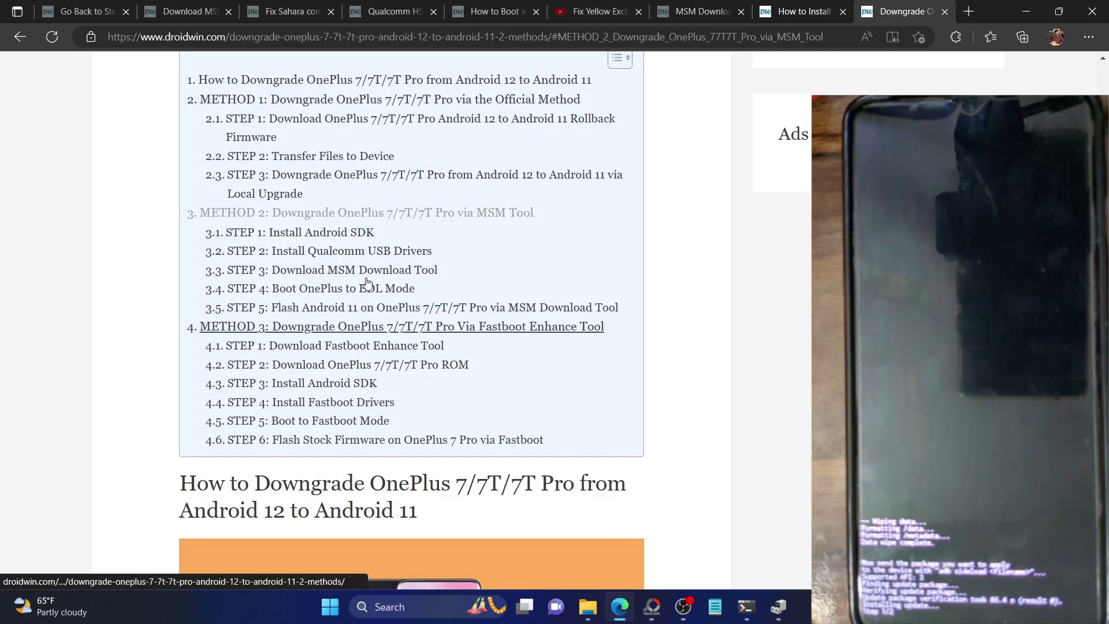
key(ctrl+shift+Tab)
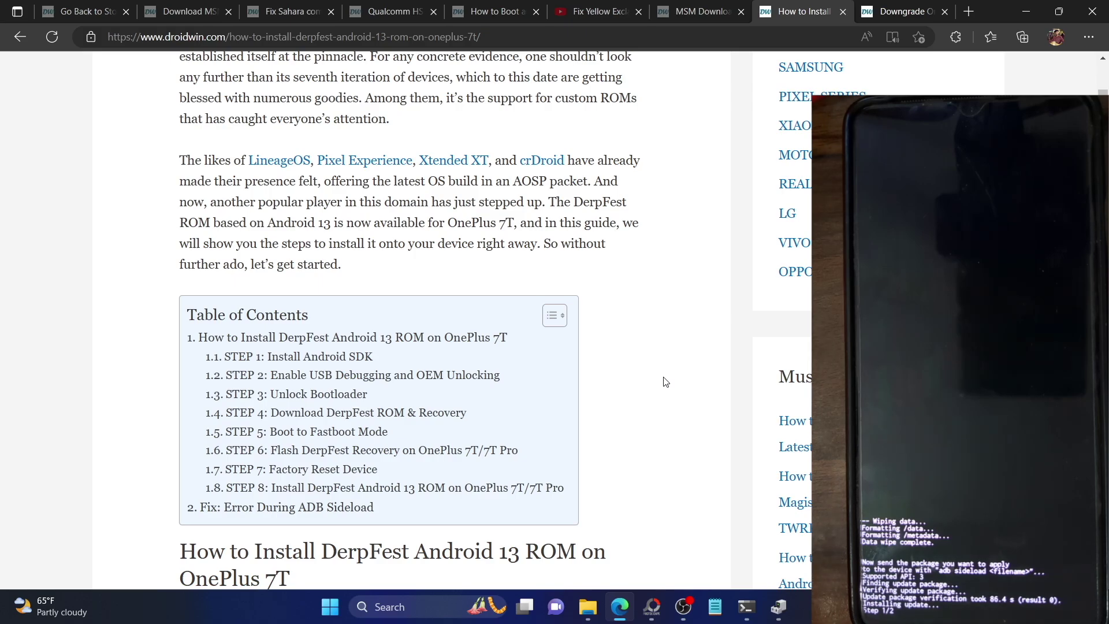
Step: Highlight the Android version number and the ROM name DerpFest in the installation guide's main heading
scroll(665, 381, down, 1)
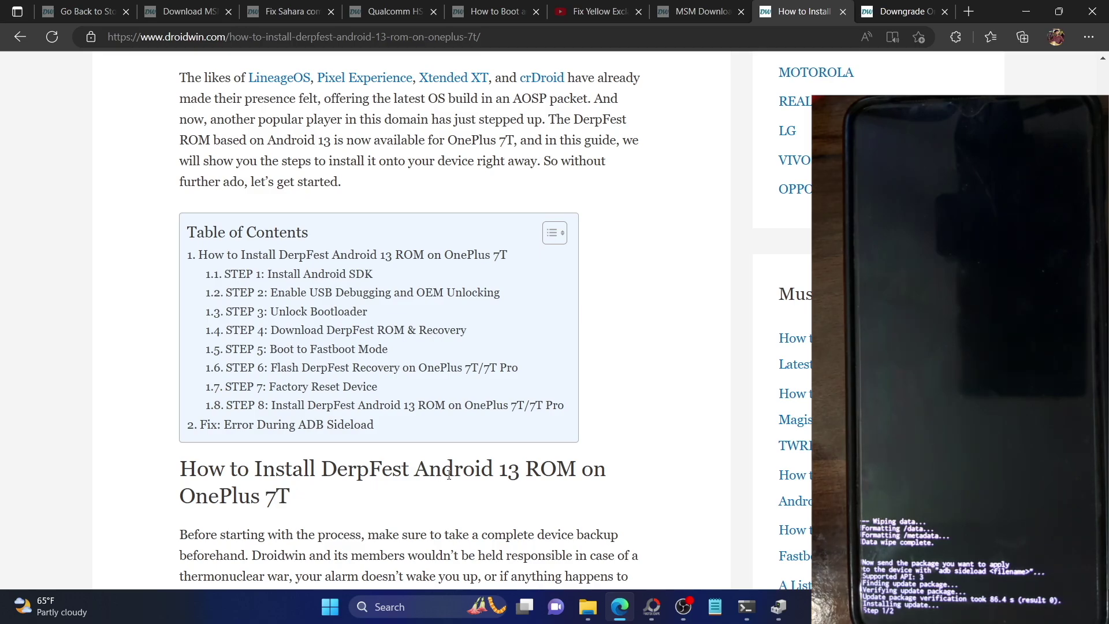
double_click(467, 478)
click(510, 481)
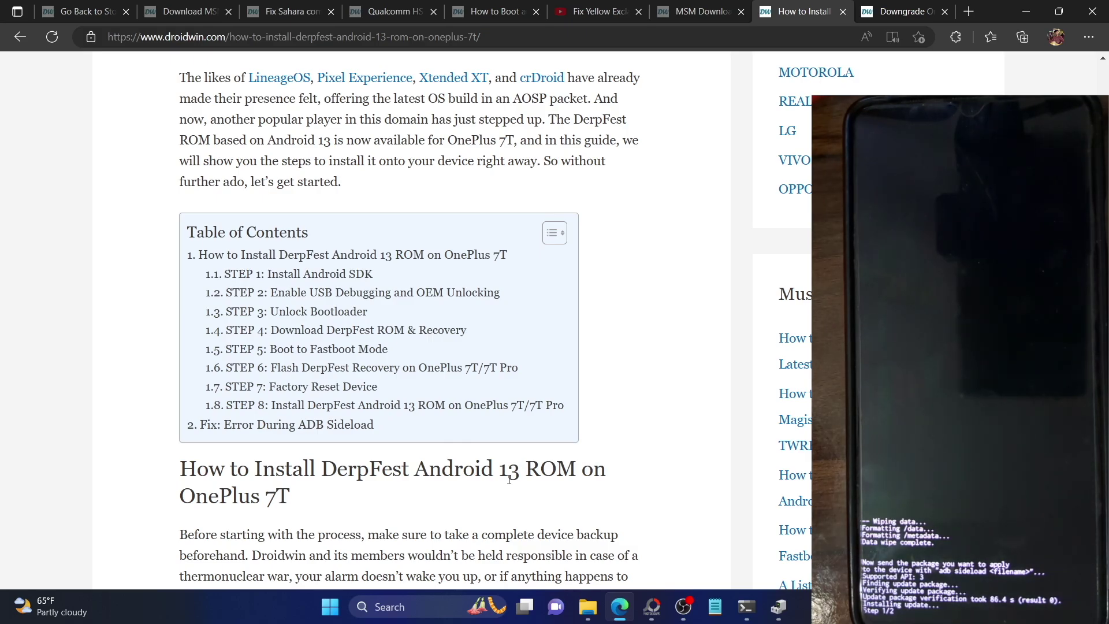
double_click(510, 478)
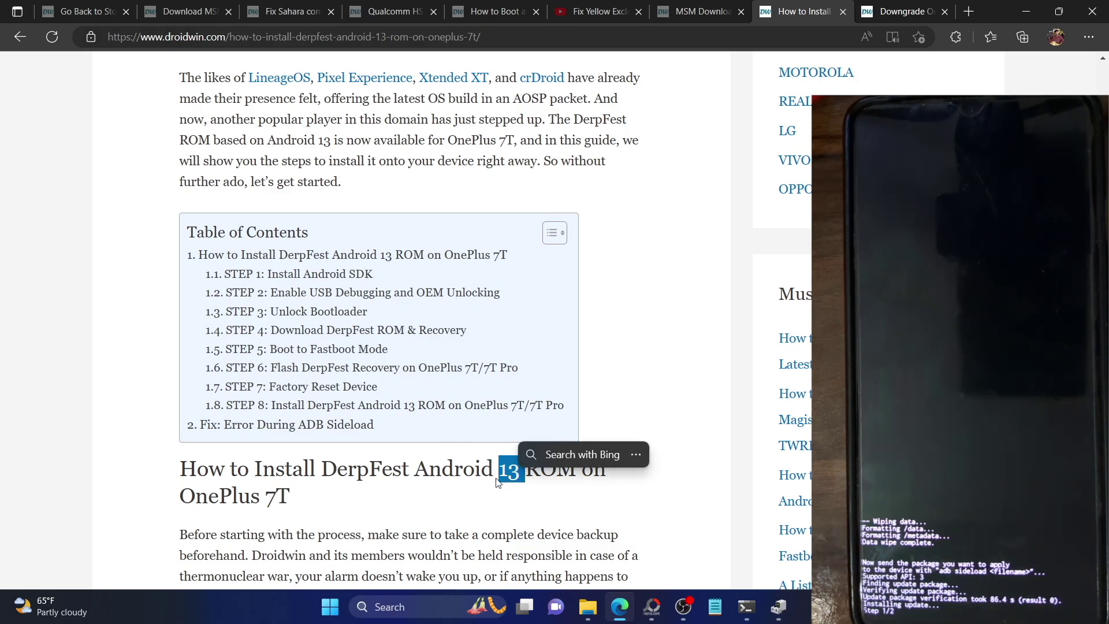
click(323, 475)
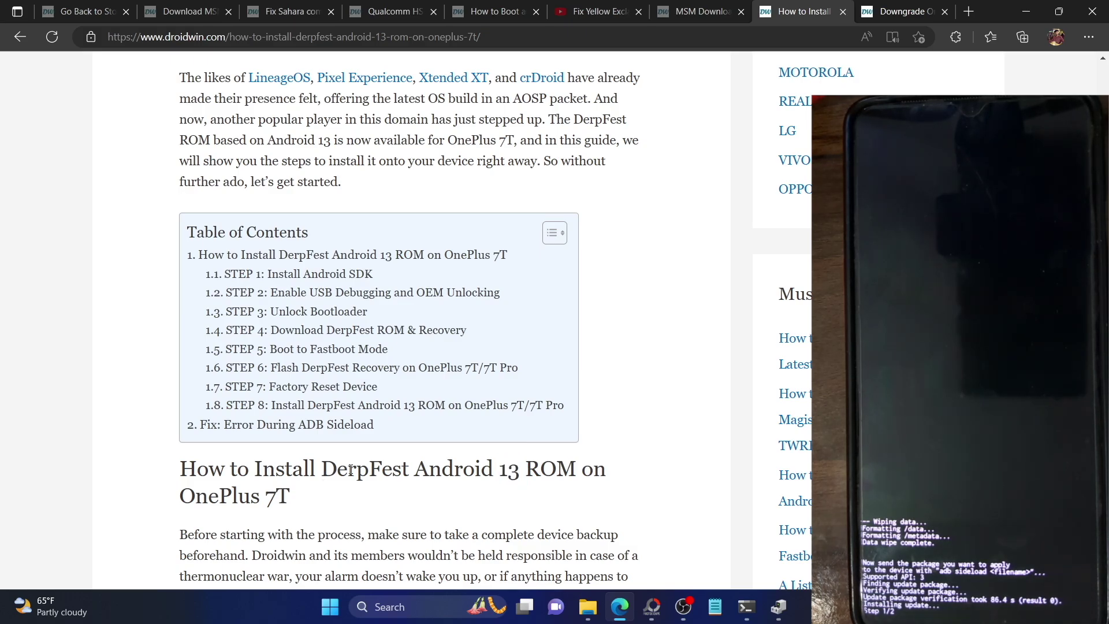
double_click(350, 469)
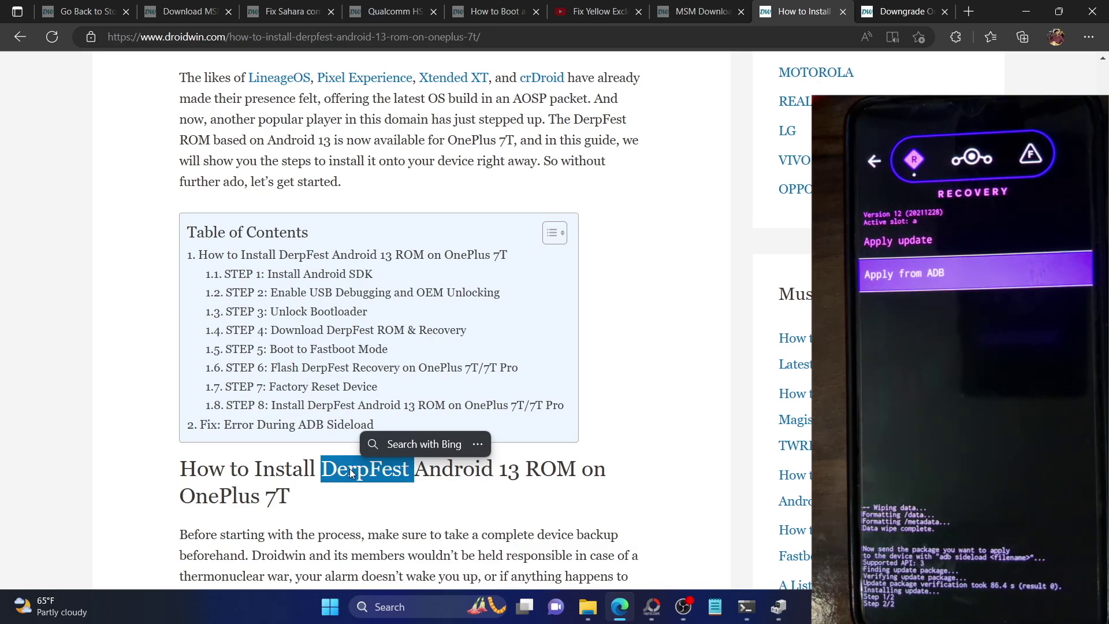
Step: Revisit the downgrade guide's contents and check the result of the sideload in the Command Prompt
click(892, 4)
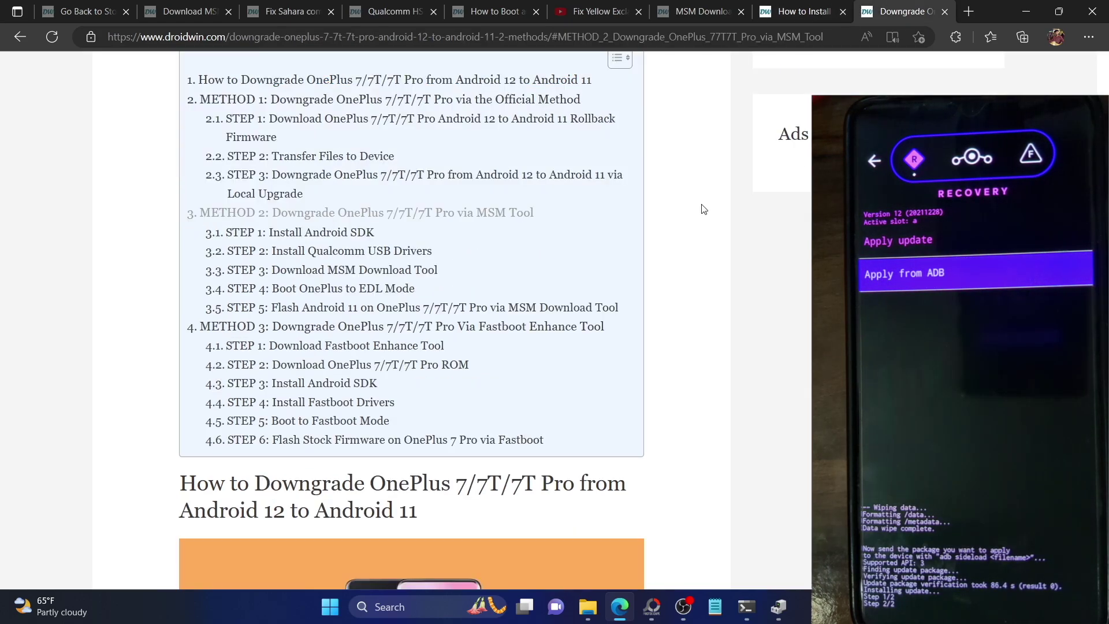
click(830, 5)
click(745, 605)
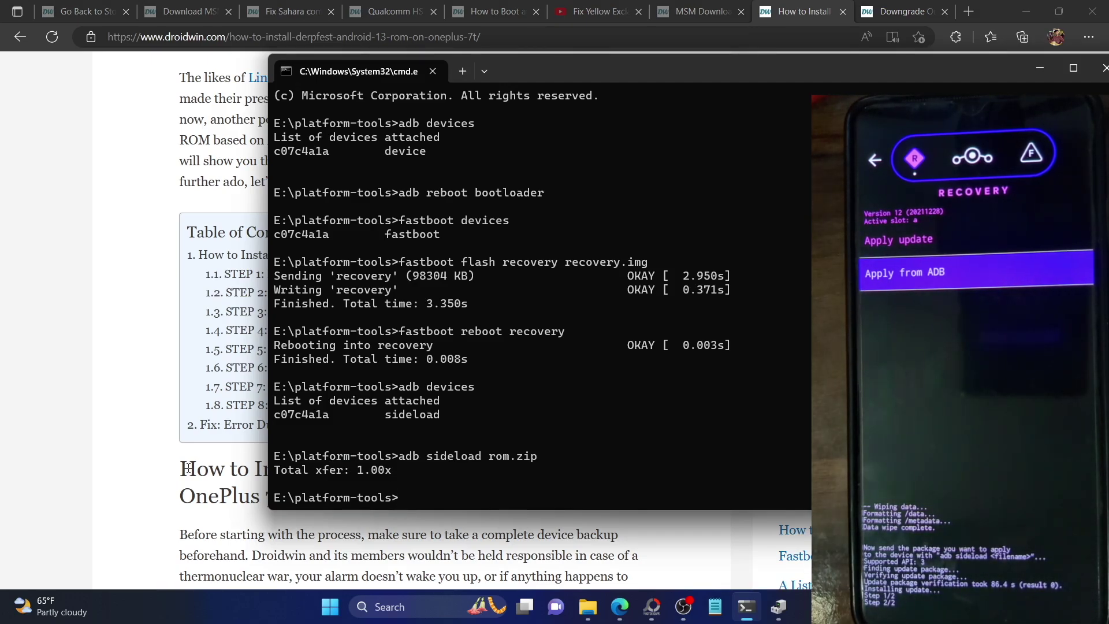
click(156, 488)
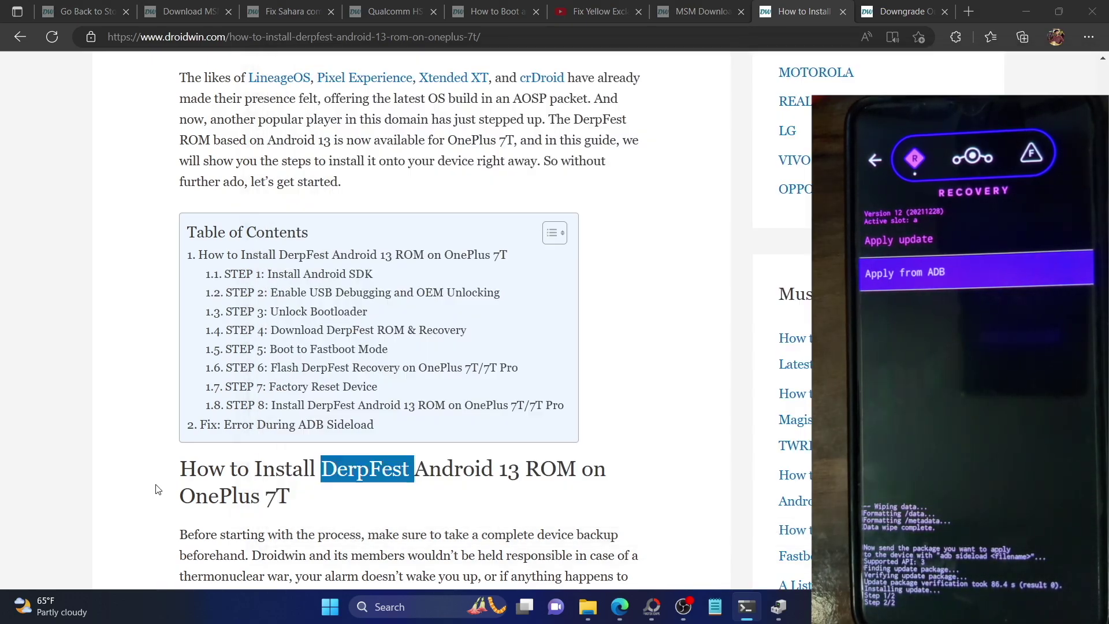
Step: Read the closing instructions of the DerpFest guide's Step 8 on rebooting the phone to the installed ROM
click(894, 15)
click(795, 7)
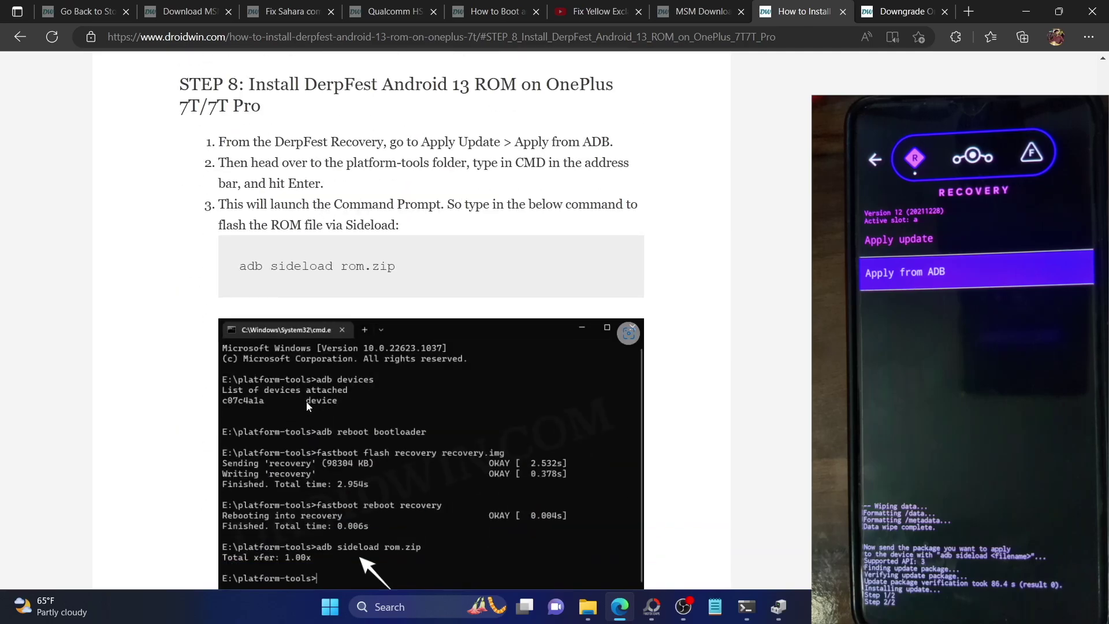
scroll(307, 406, down, 4)
scroll(307, 406, down, 1)
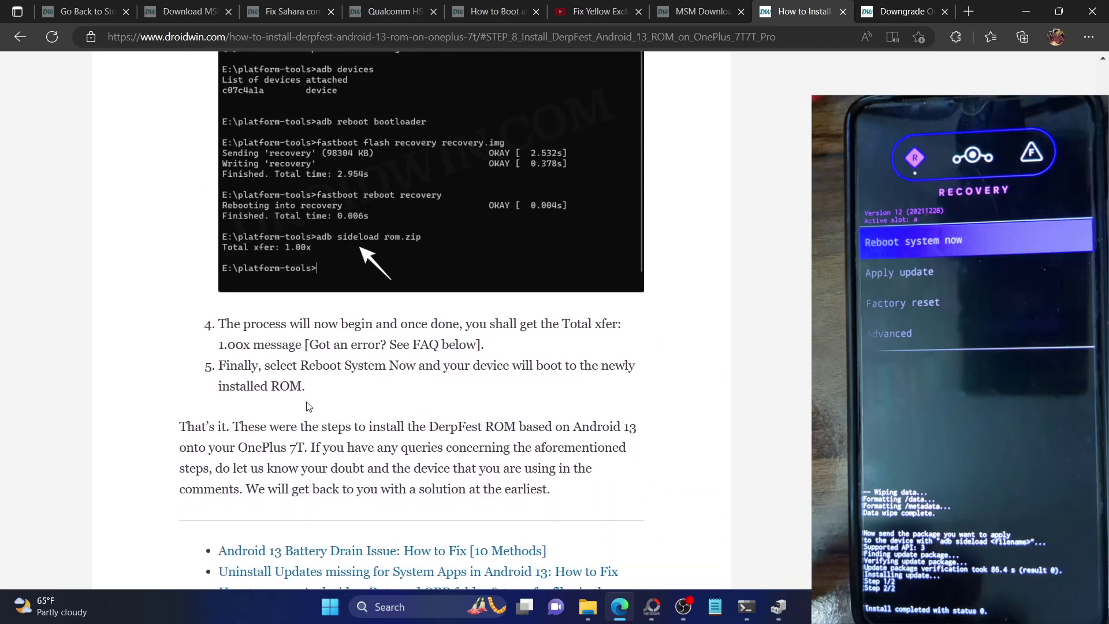